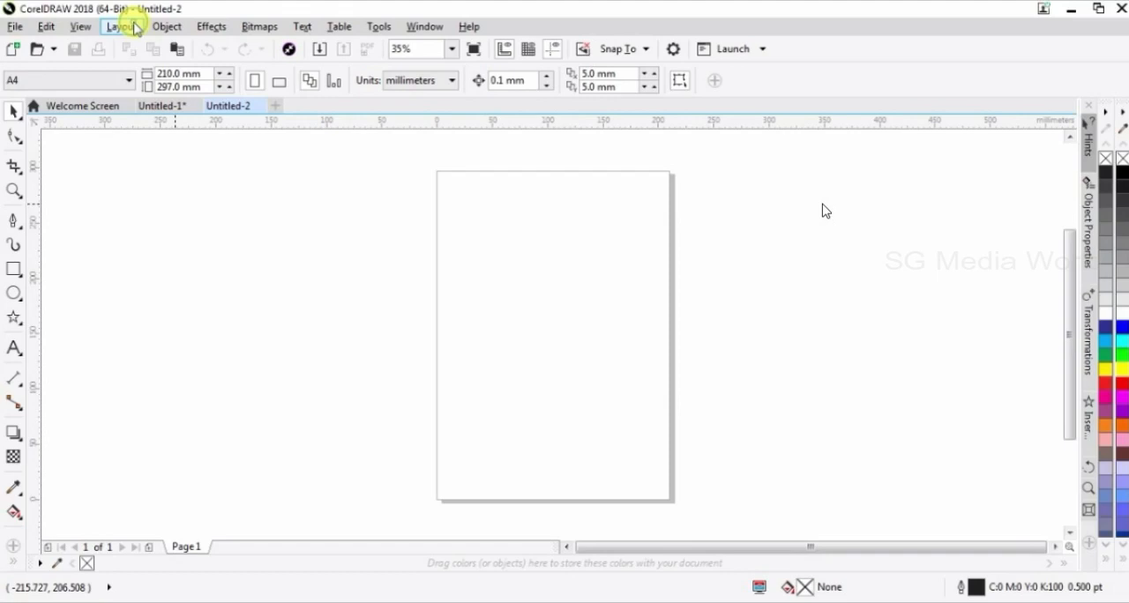
Set the page layout to Book, try starting on the left side, and return the start to the right side
click(136, 29)
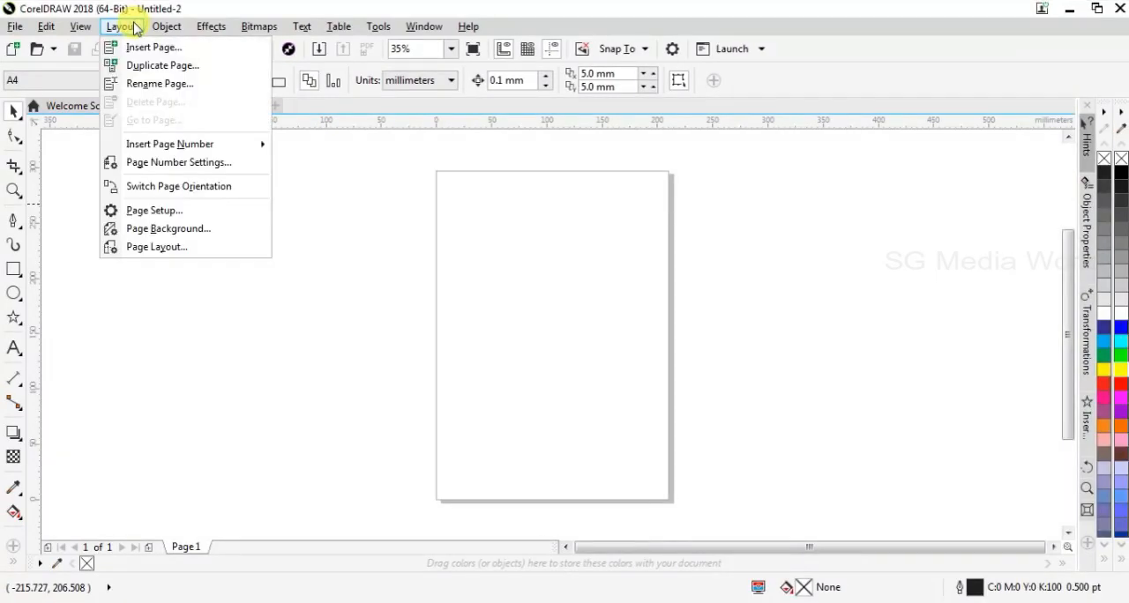
click(151, 246)
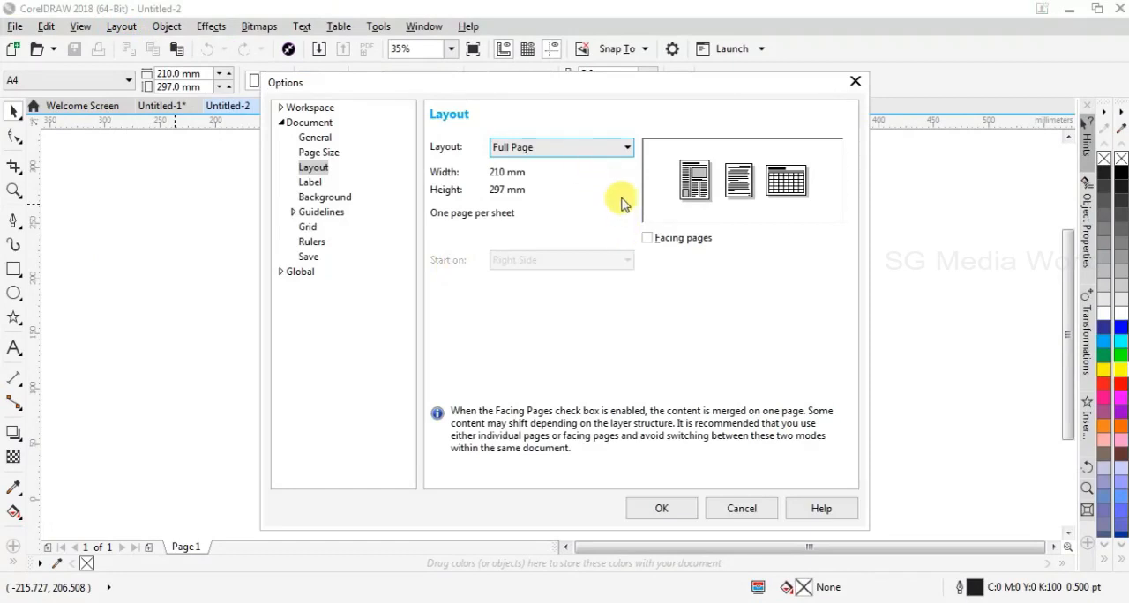
click(629, 150)
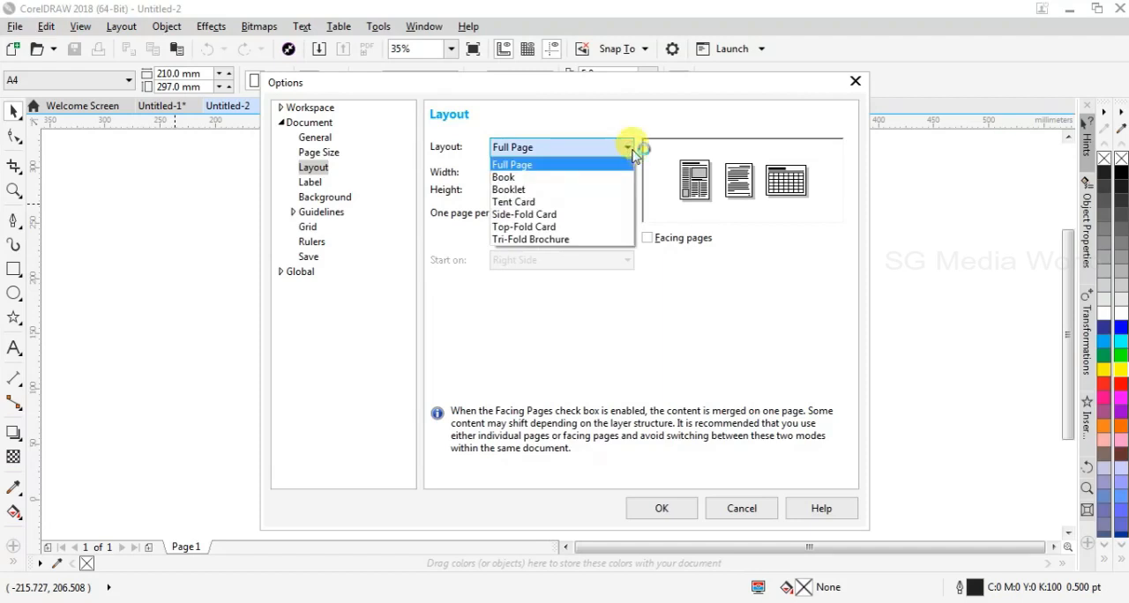
click(526, 177)
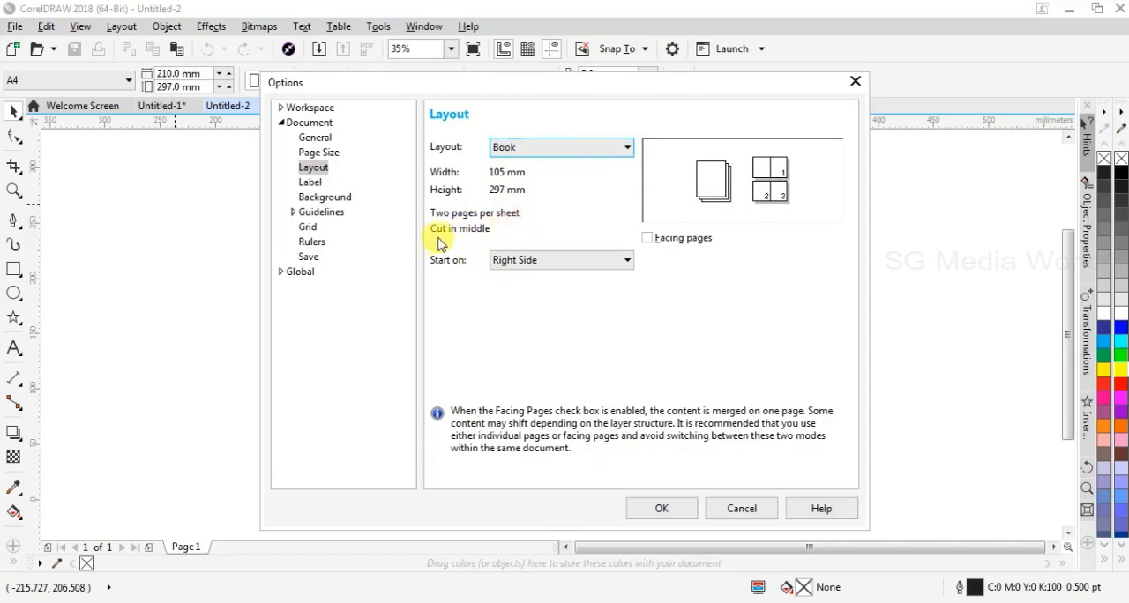
click(560, 262)
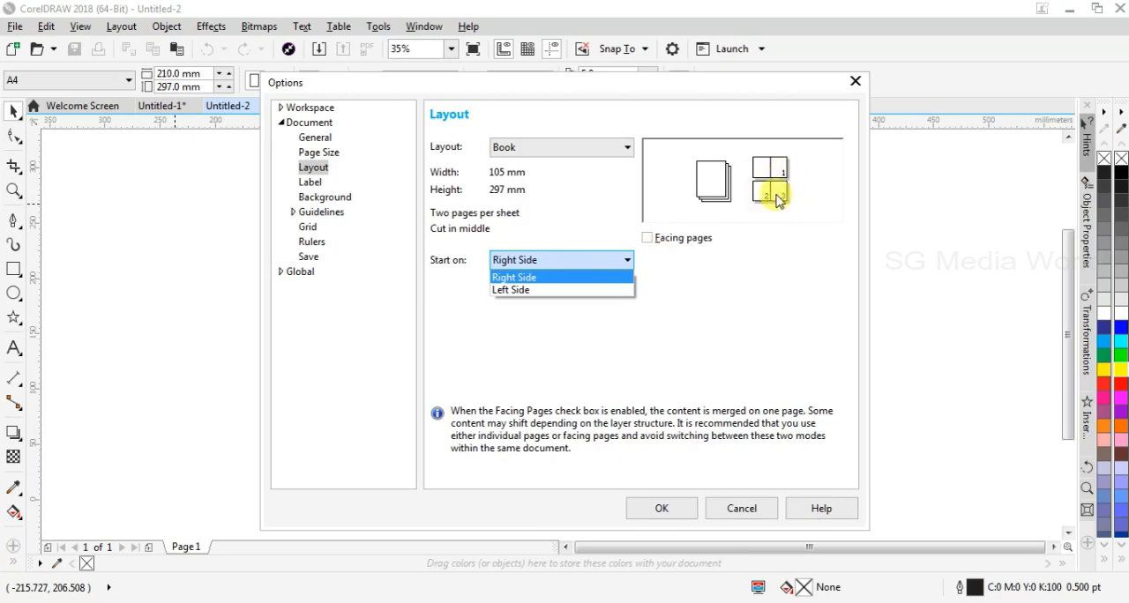
click(523, 291)
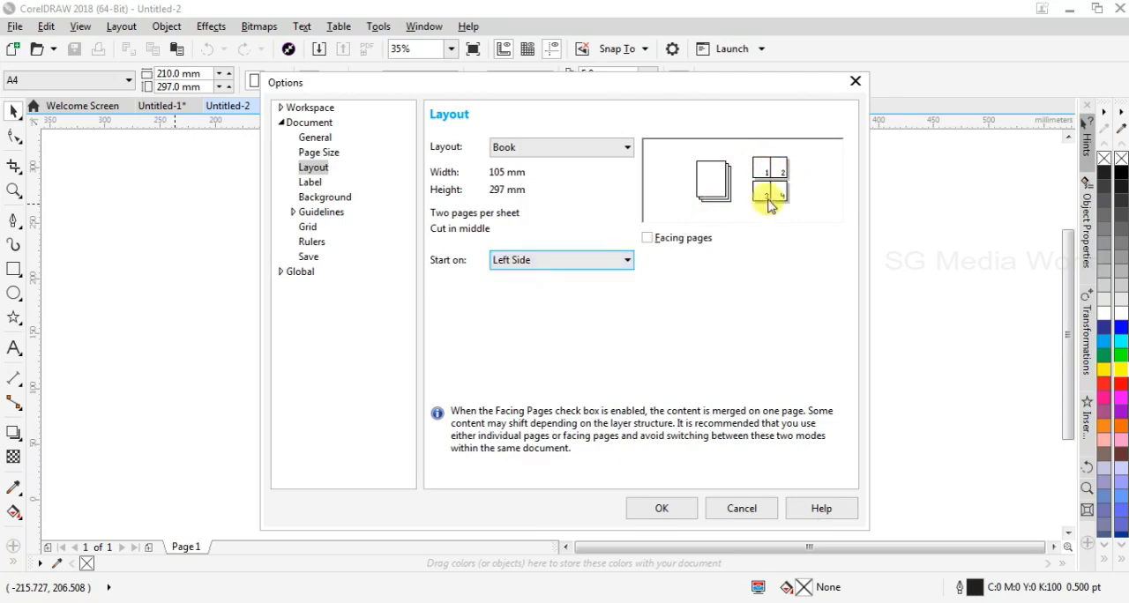
click(628, 259)
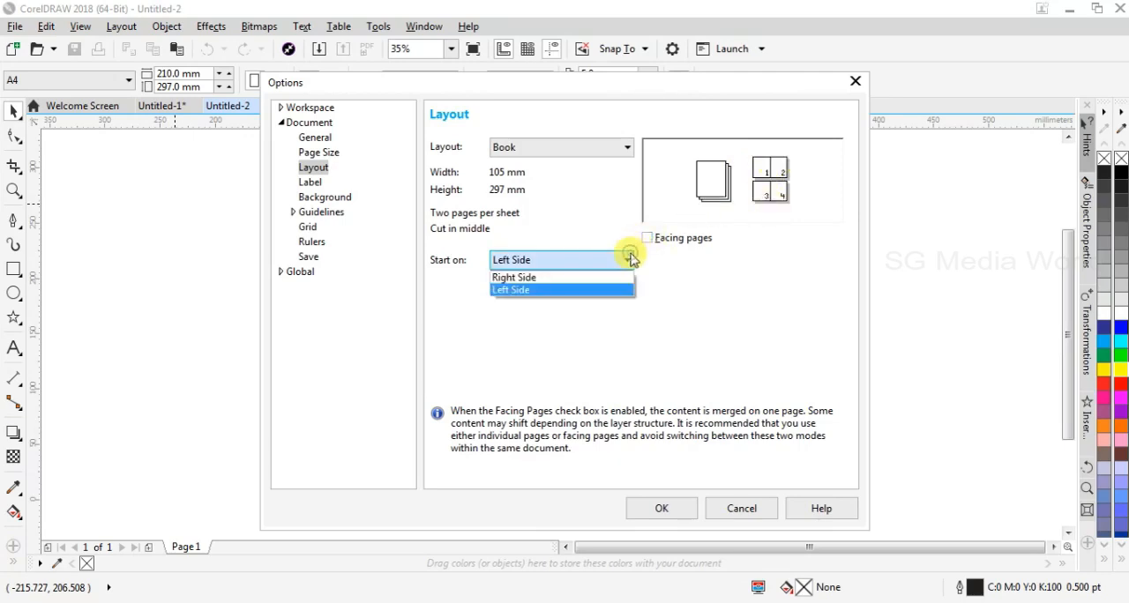
click(597, 276)
Try the Booklet, Tent Card, Side-Fold Card, Top-Fold Card and Tri-Fold Brochure page layouts in turn
click(613, 147)
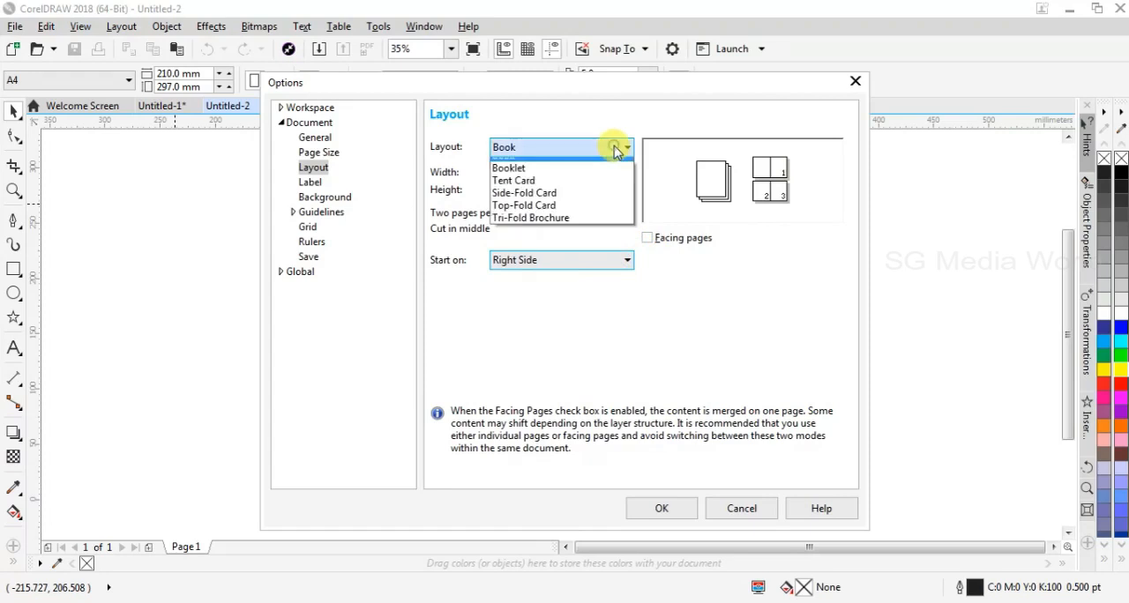
click(594, 190)
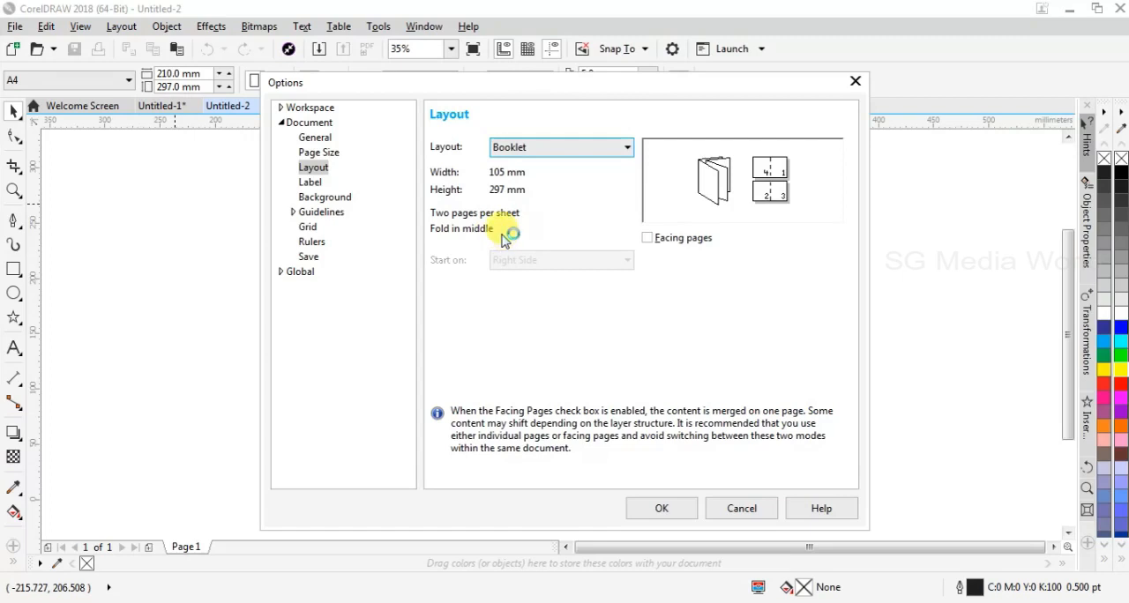
click(625, 149)
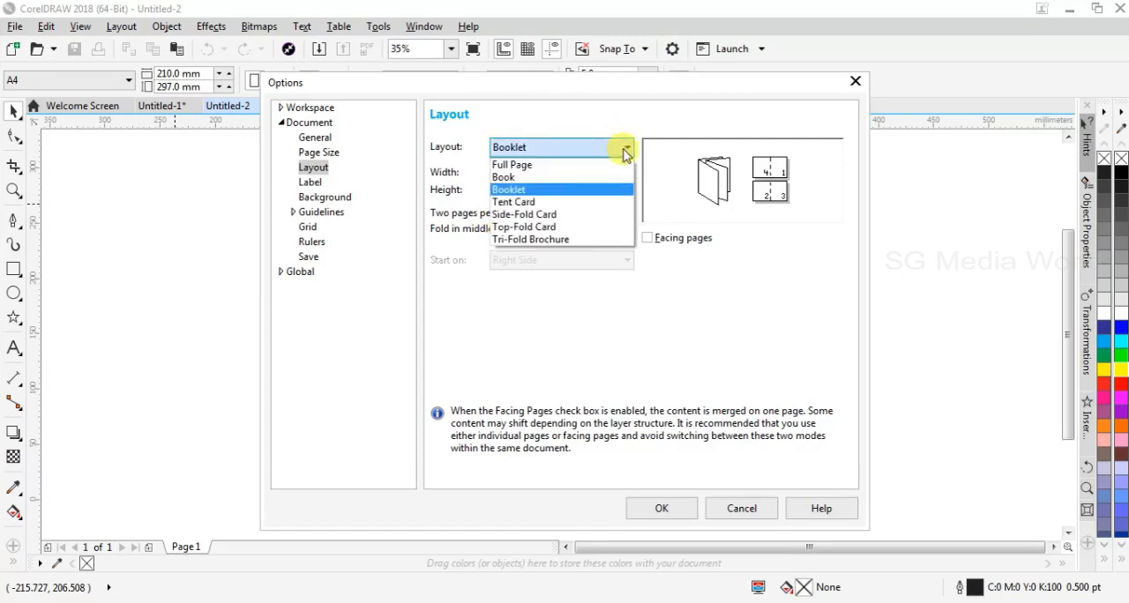
click(581, 203)
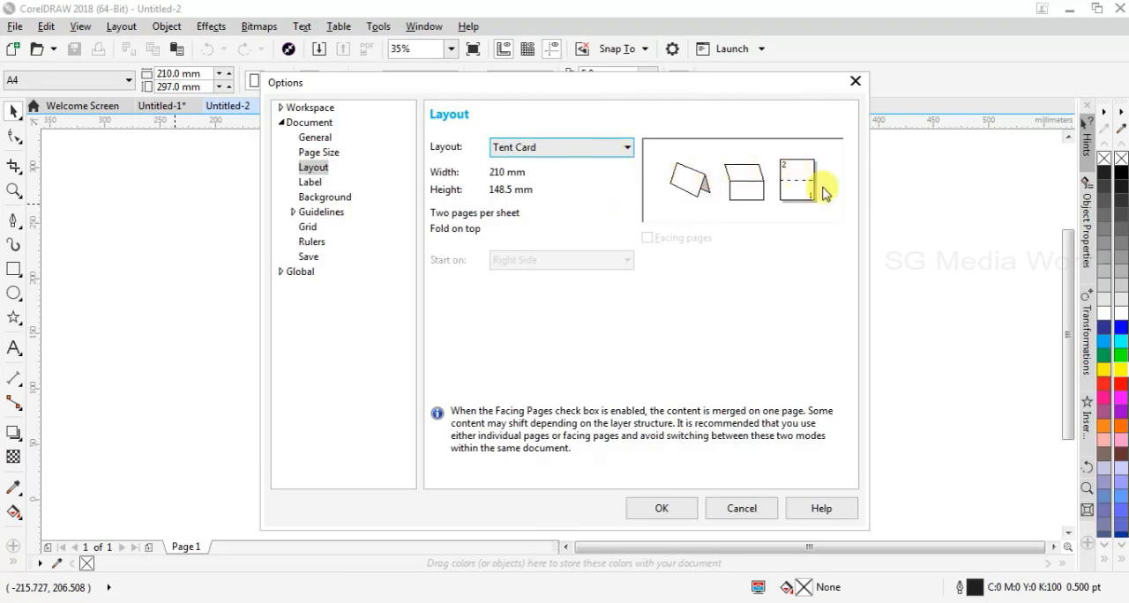
click(605, 152)
click(578, 214)
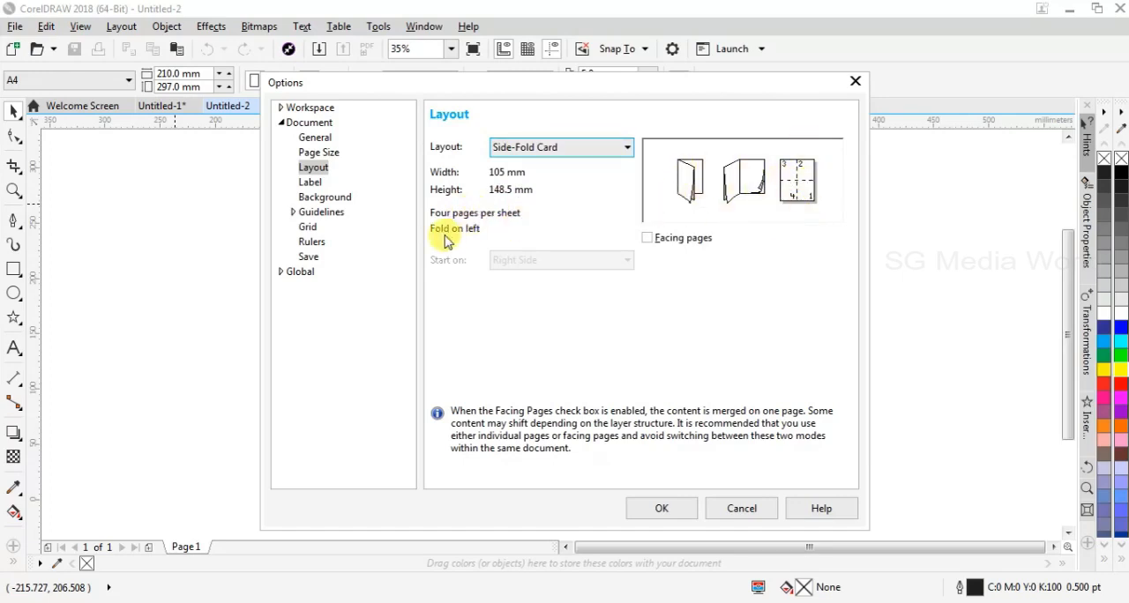
click(626, 151)
click(589, 226)
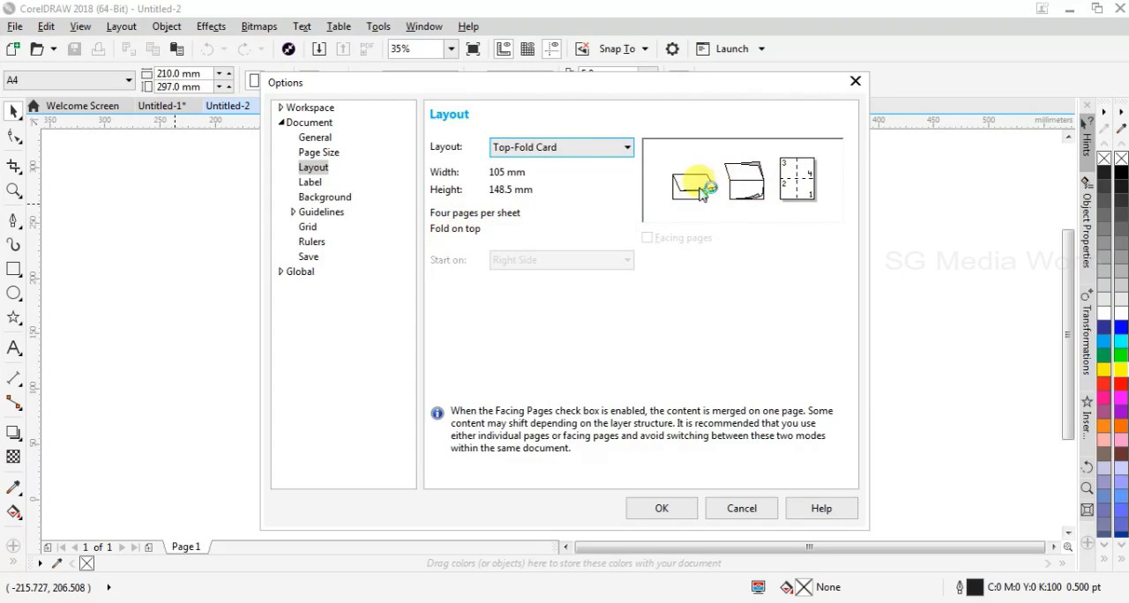
click(628, 150)
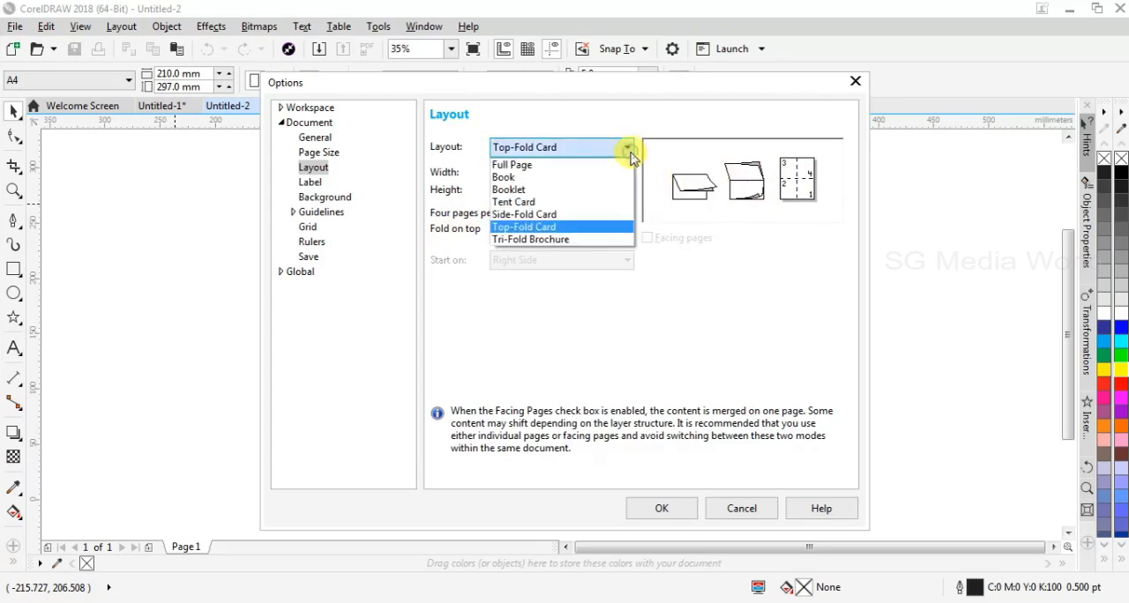
click(561, 239)
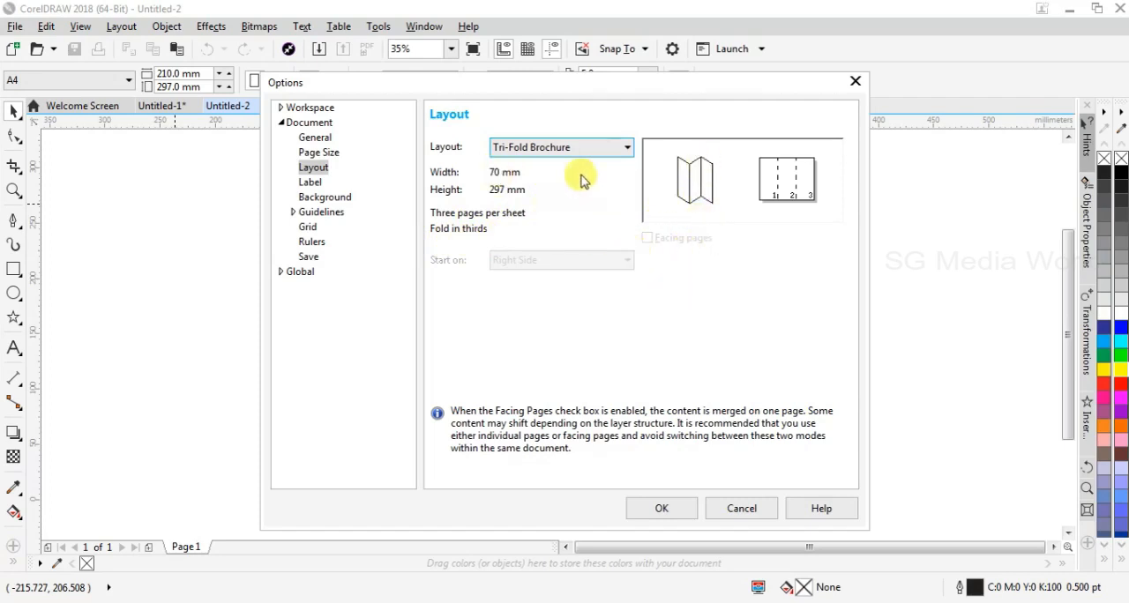
Restore the Full Page layout, try facing pages and disable the option again, and accept the page layout settings
click(605, 150)
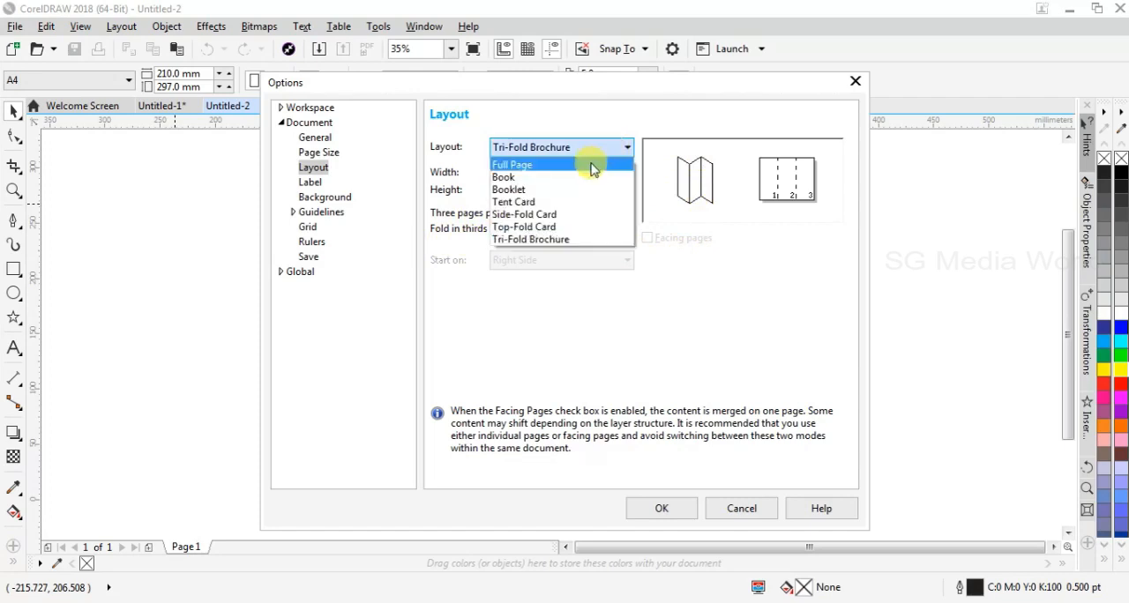
click(592, 168)
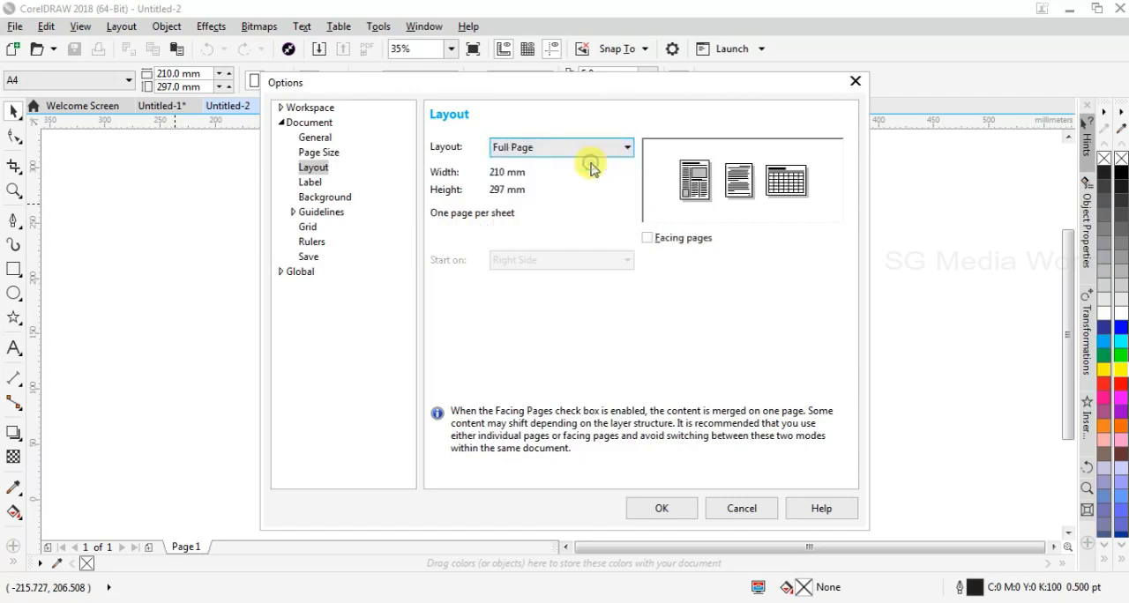
click(647, 238)
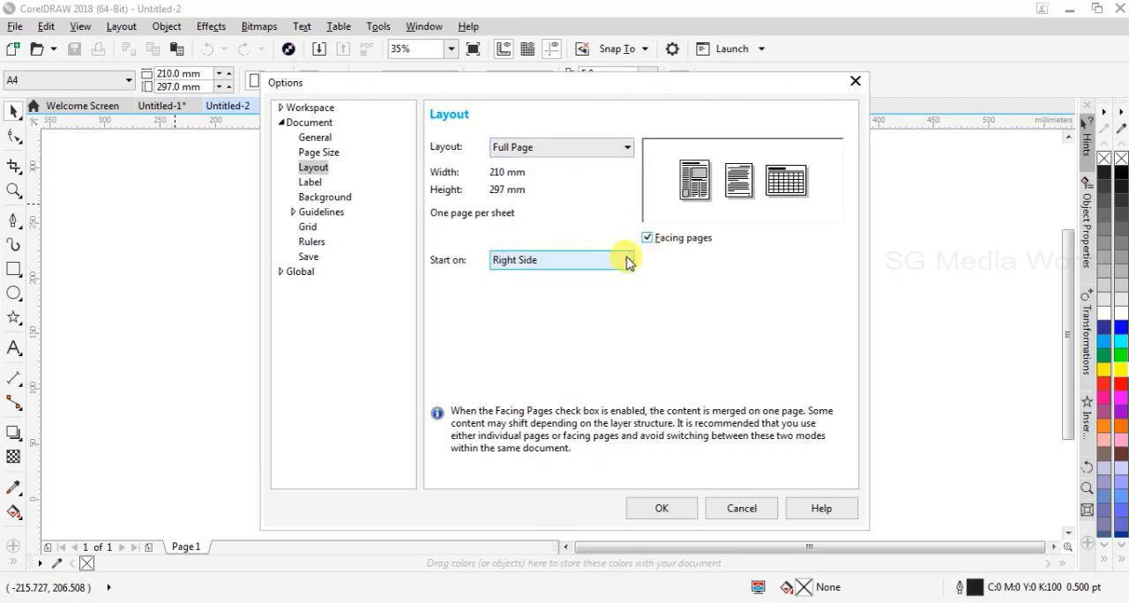
click(628, 261)
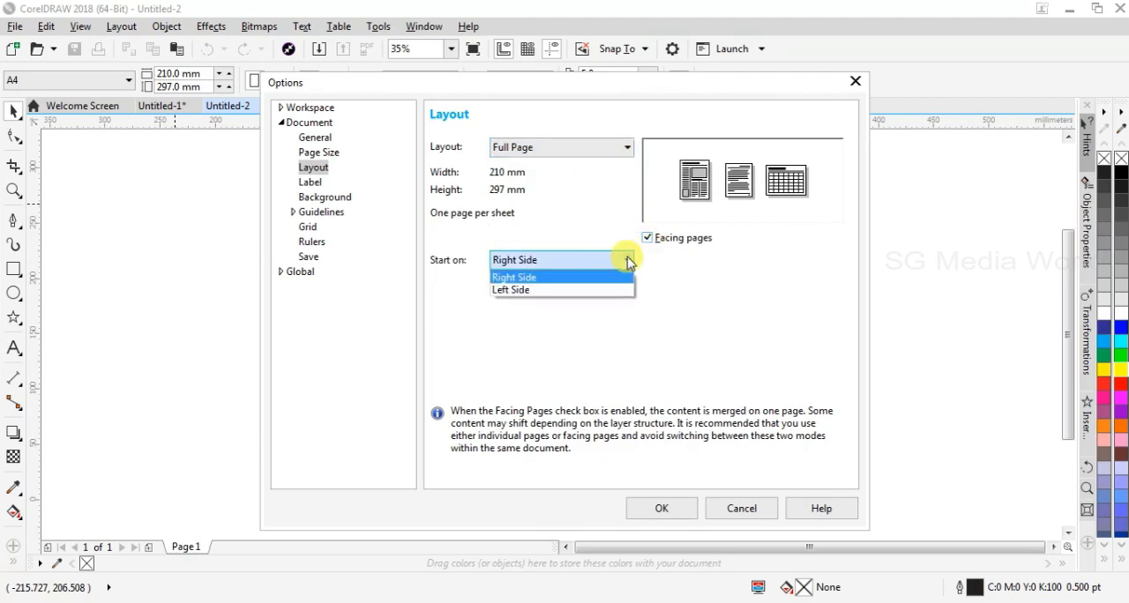
click(628, 261)
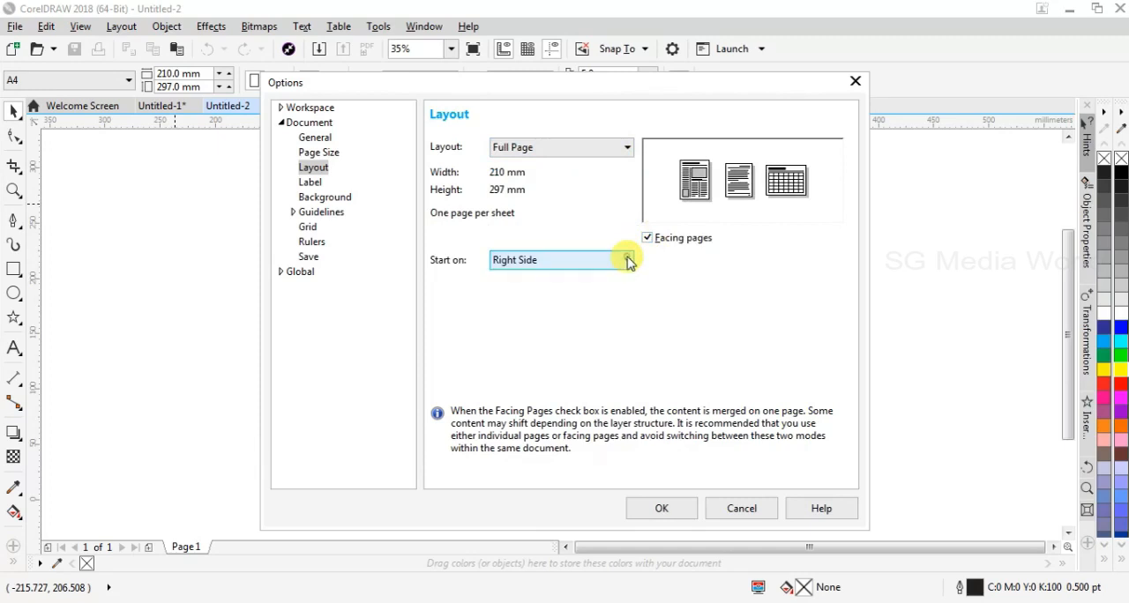
click(647, 238)
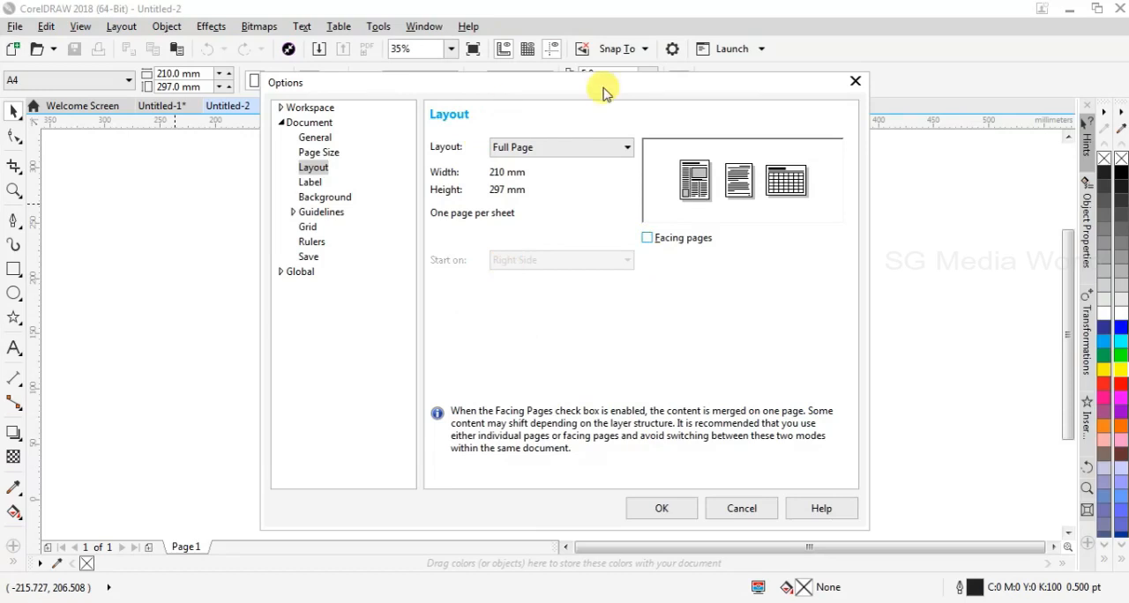
click(675, 511)
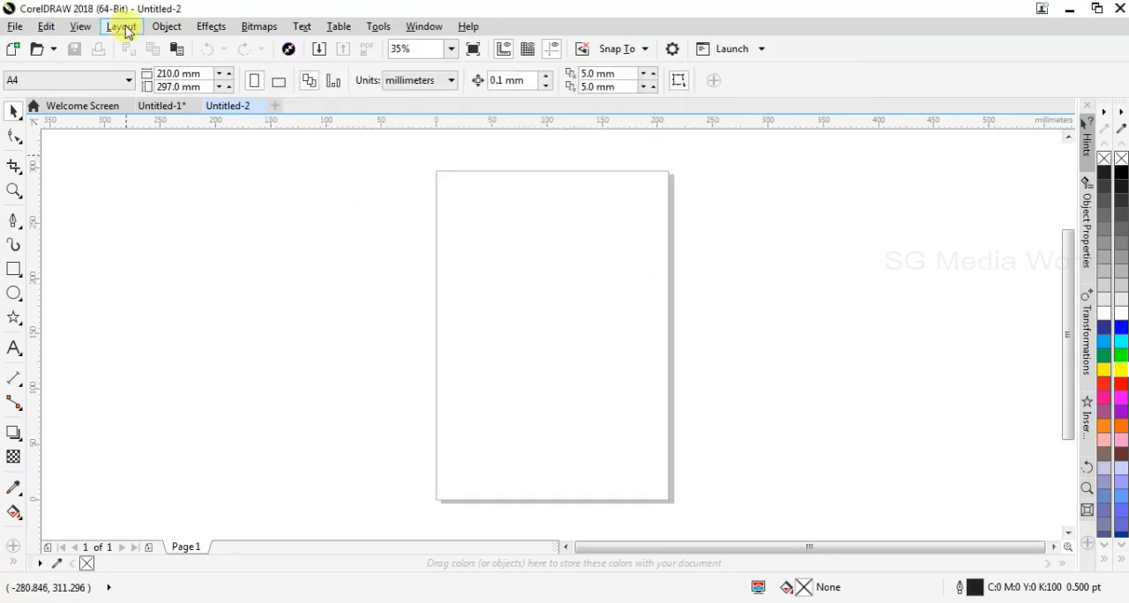
Start inserting a barcode in the Untitled-1 document
click(124, 28)
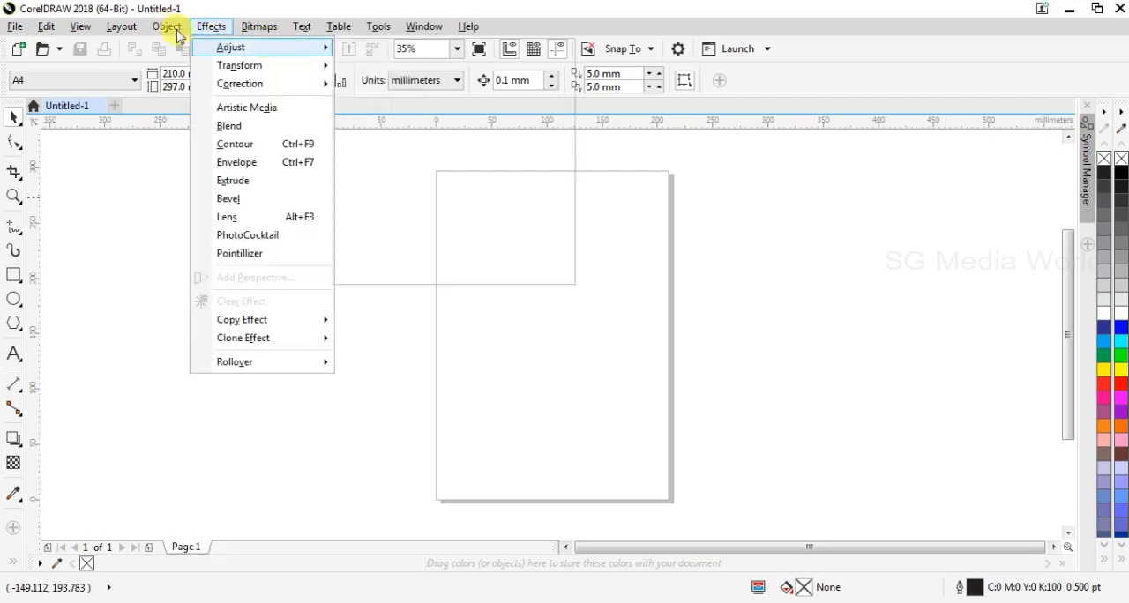
click(168, 26)
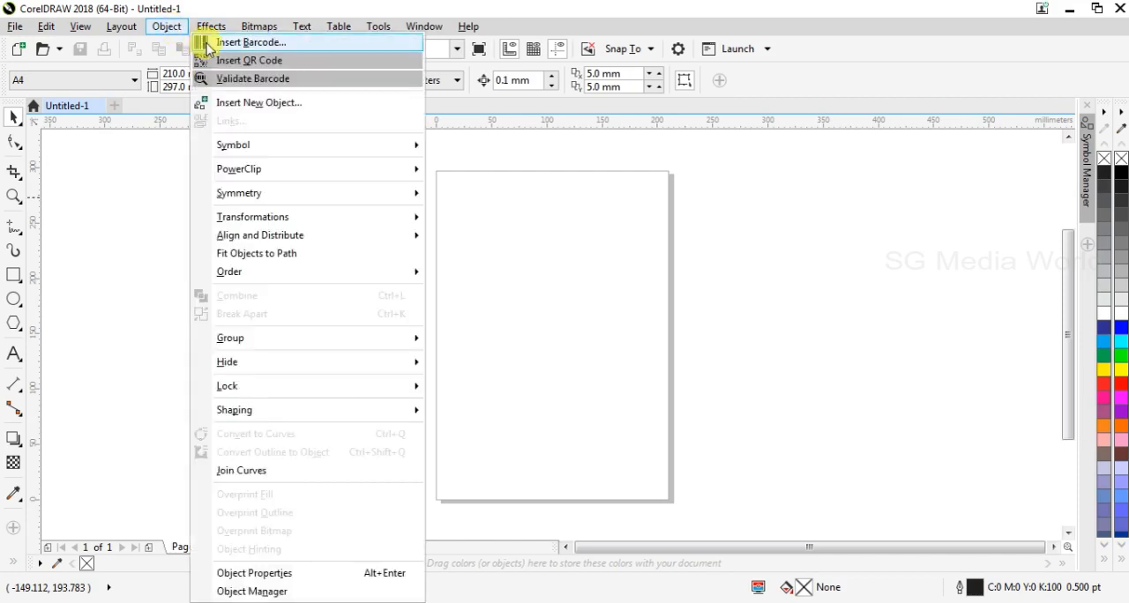
click(318, 241)
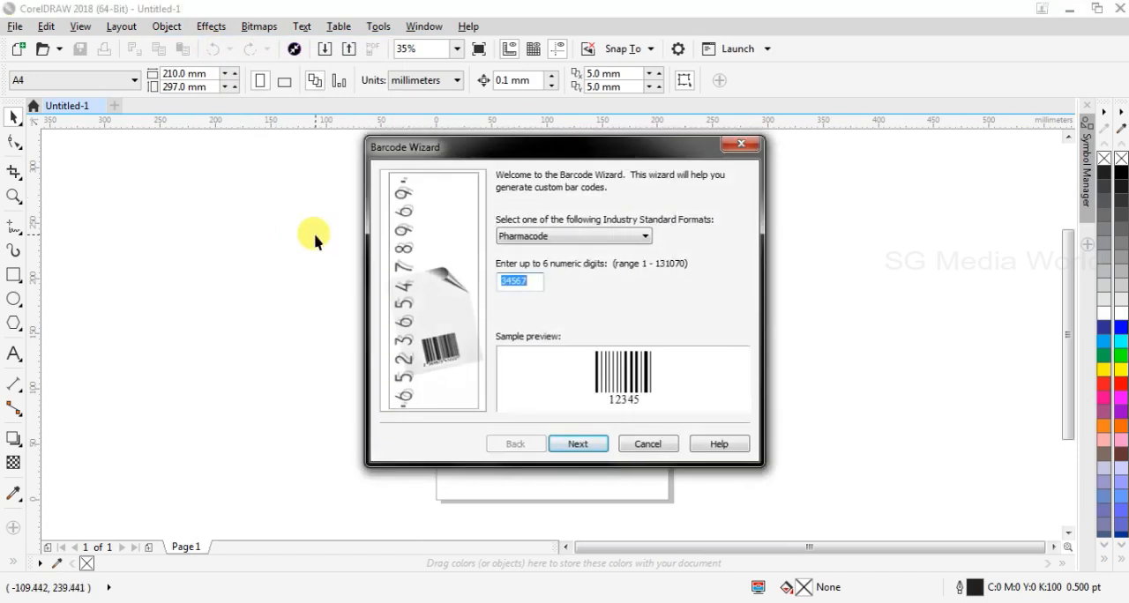
Try the CodaBar industry standard format for the barcode
click(648, 238)
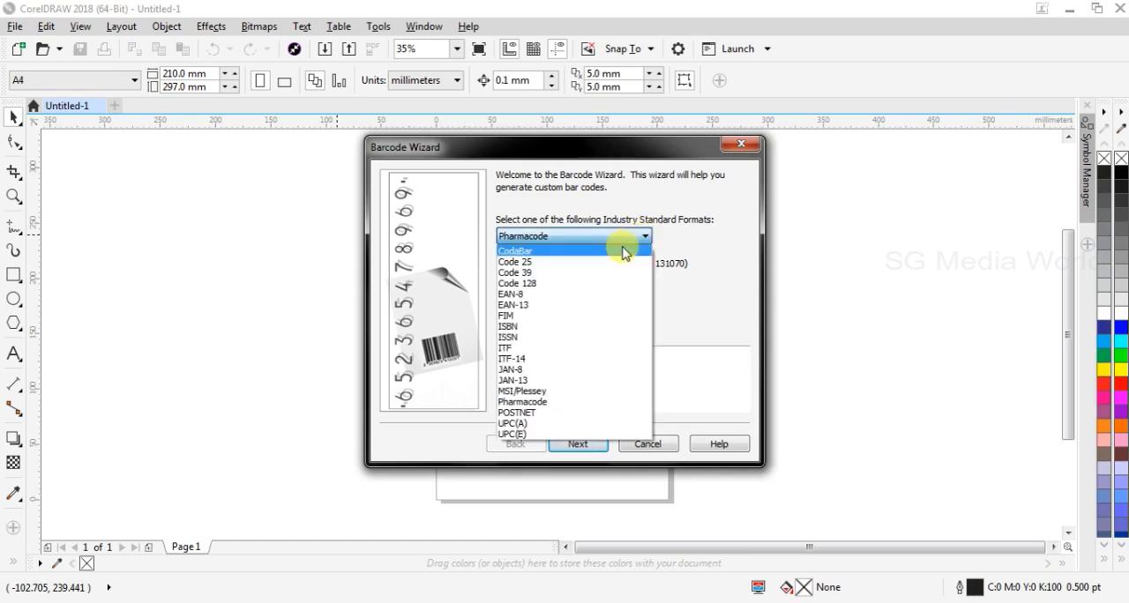
click(622, 252)
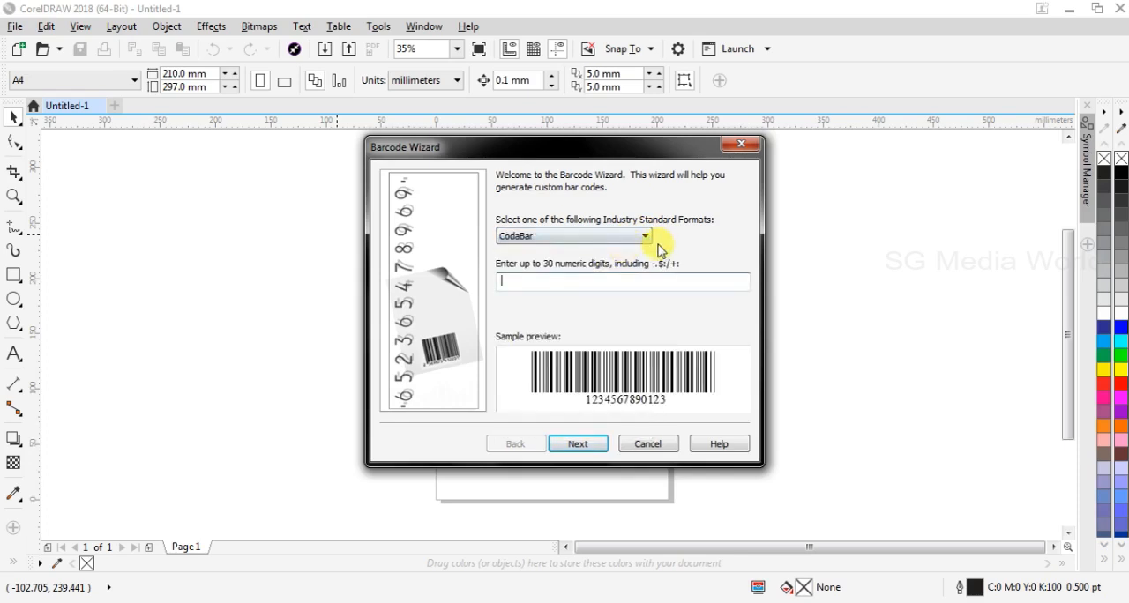
click(649, 237)
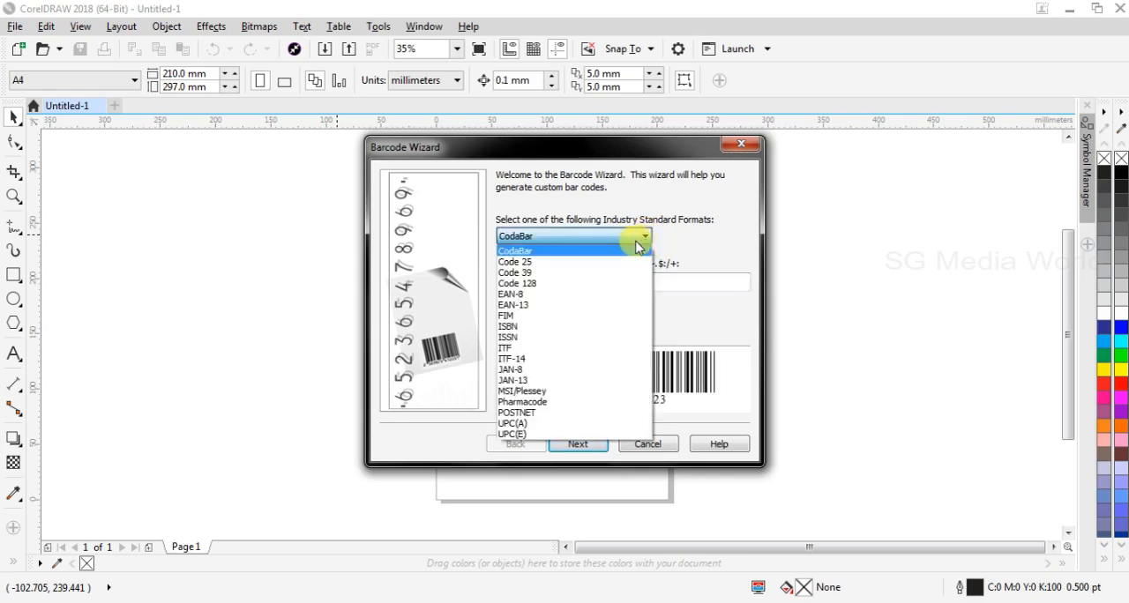
click(635, 239)
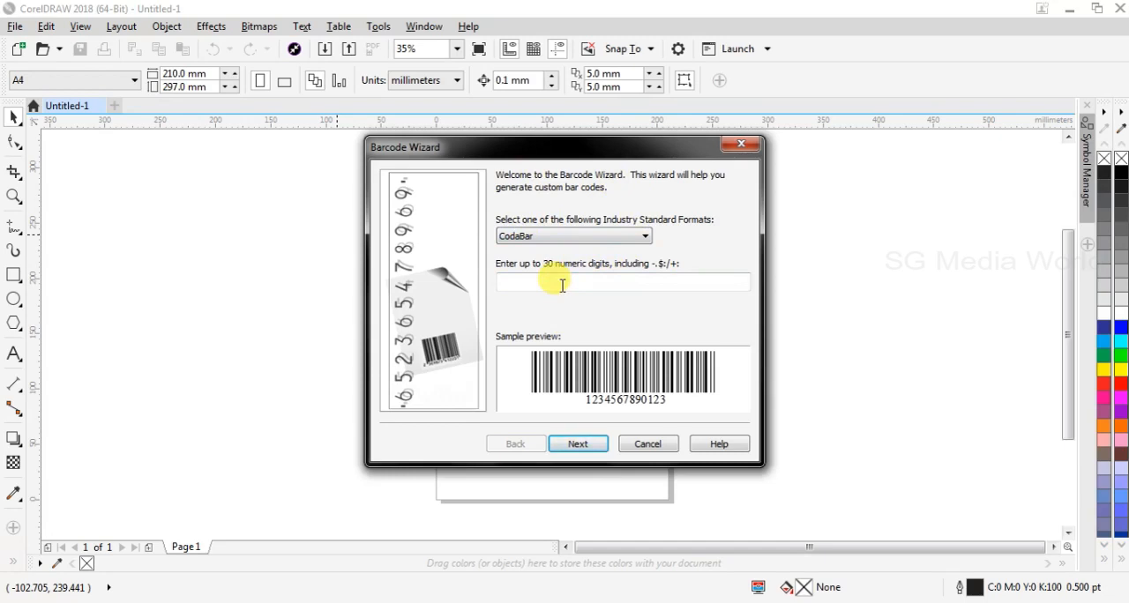
Set the barcode format to Pharmacode with the number 23454 and accept the default industry-standard properties
click(643, 237)
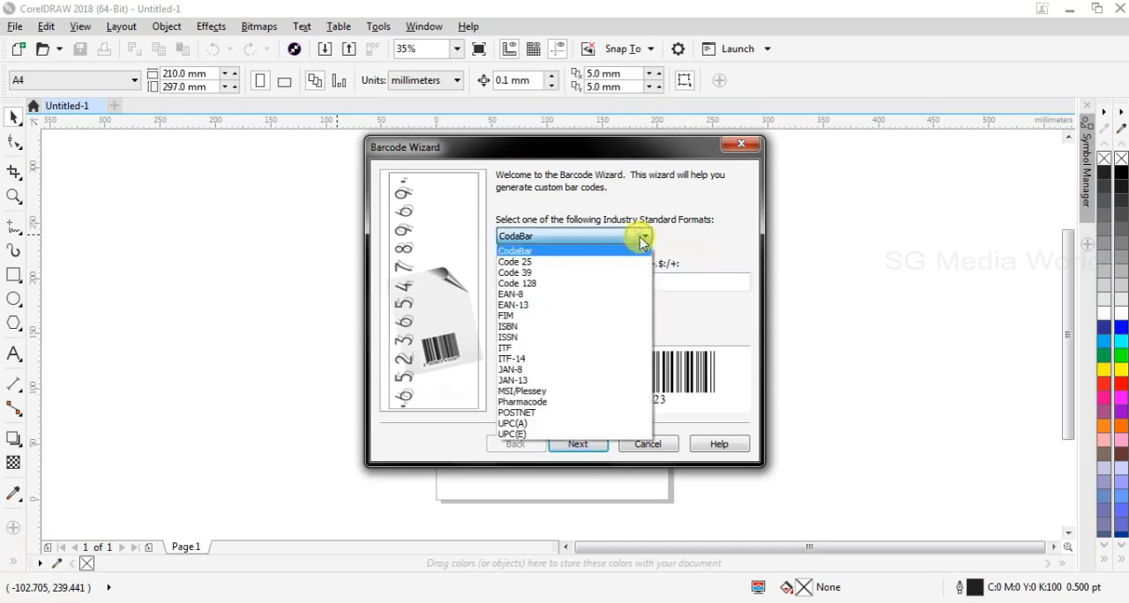
click(540, 402)
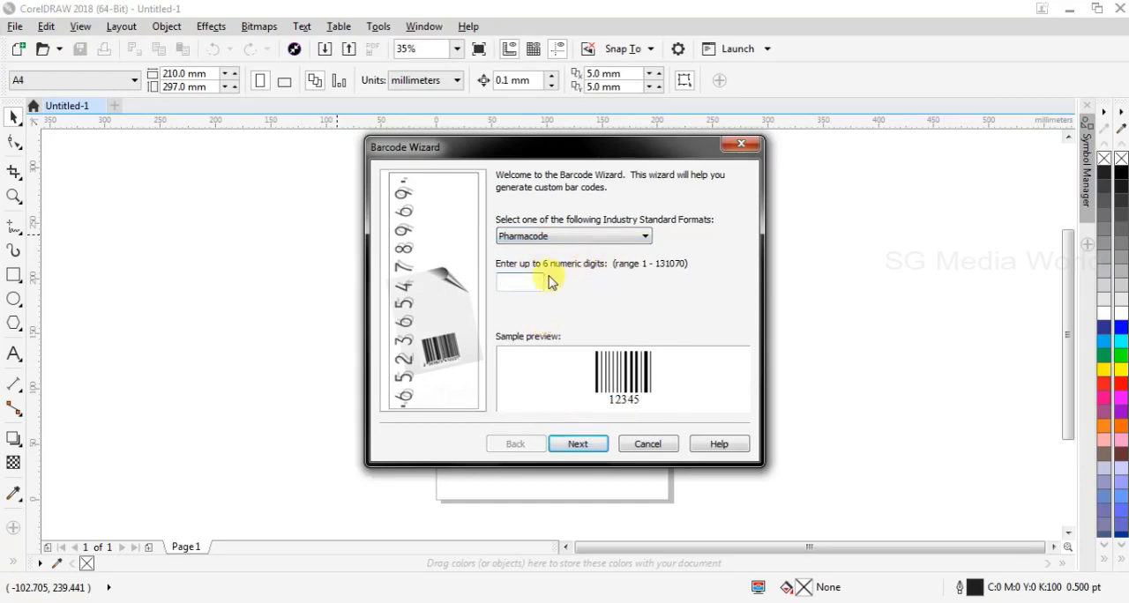
text(234567)
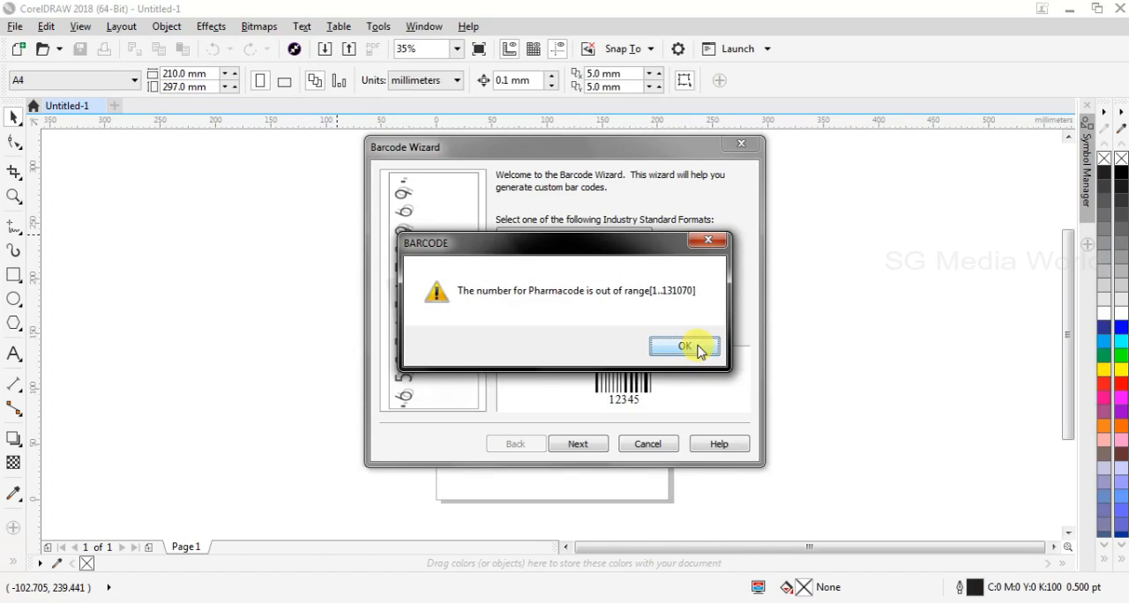
click(699, 351)
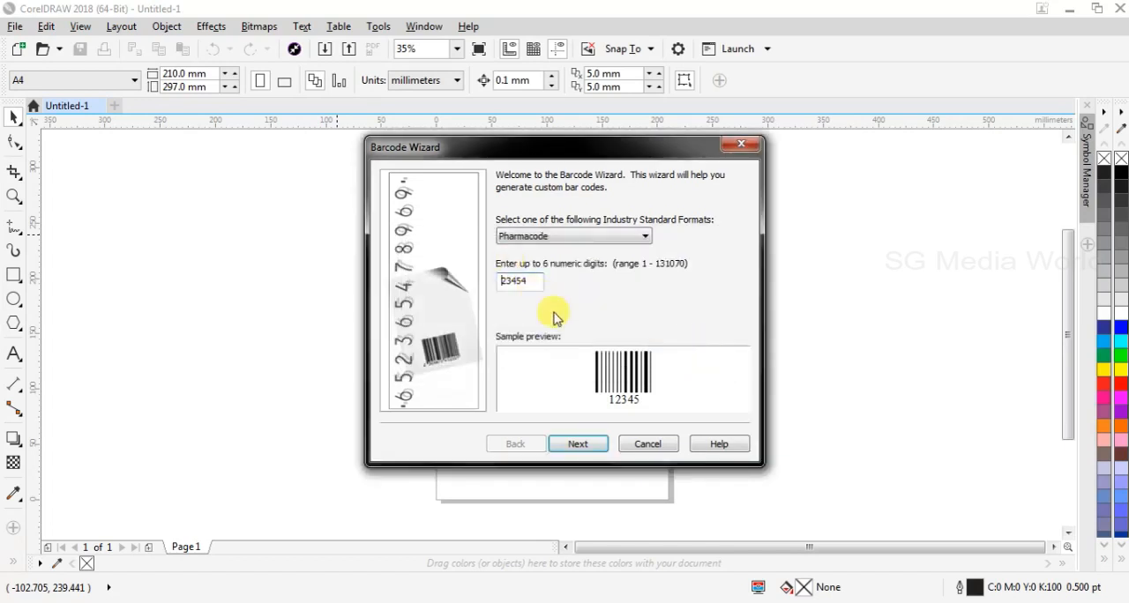
click(579, 446)
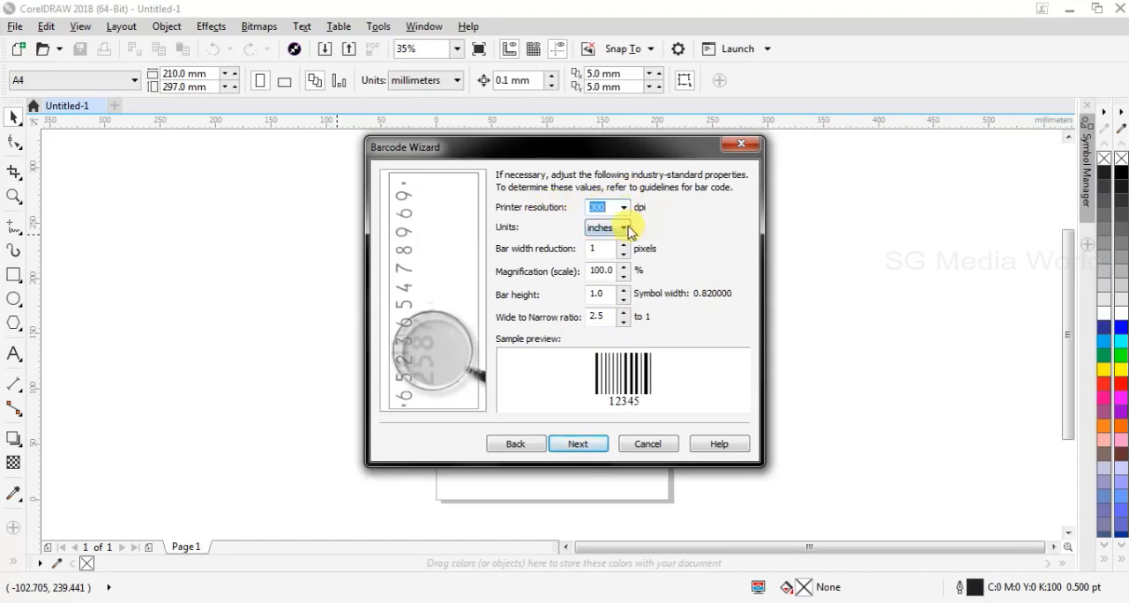
click(596, 448)
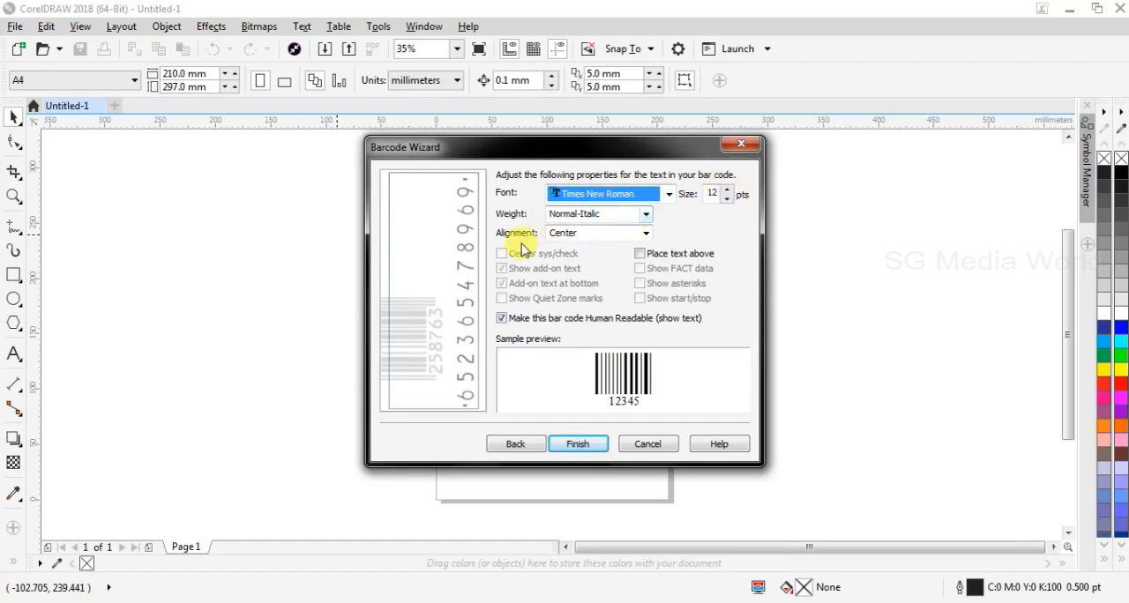
Keep the barcode text centred and human readable, and finish inserting the barcode on the page
click(647, 234)
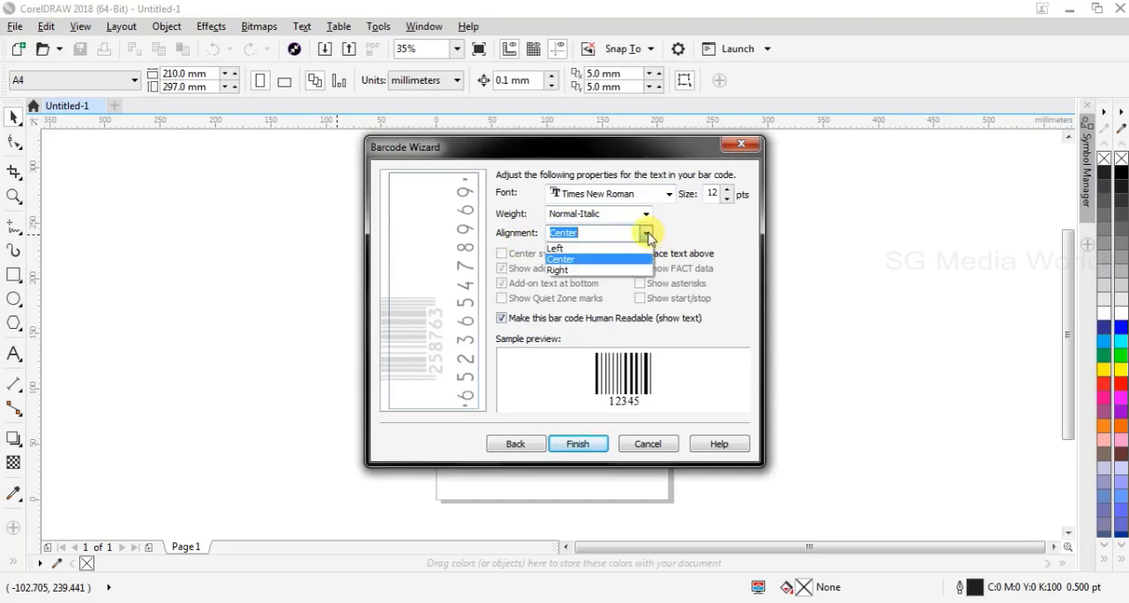
click(648, 236)
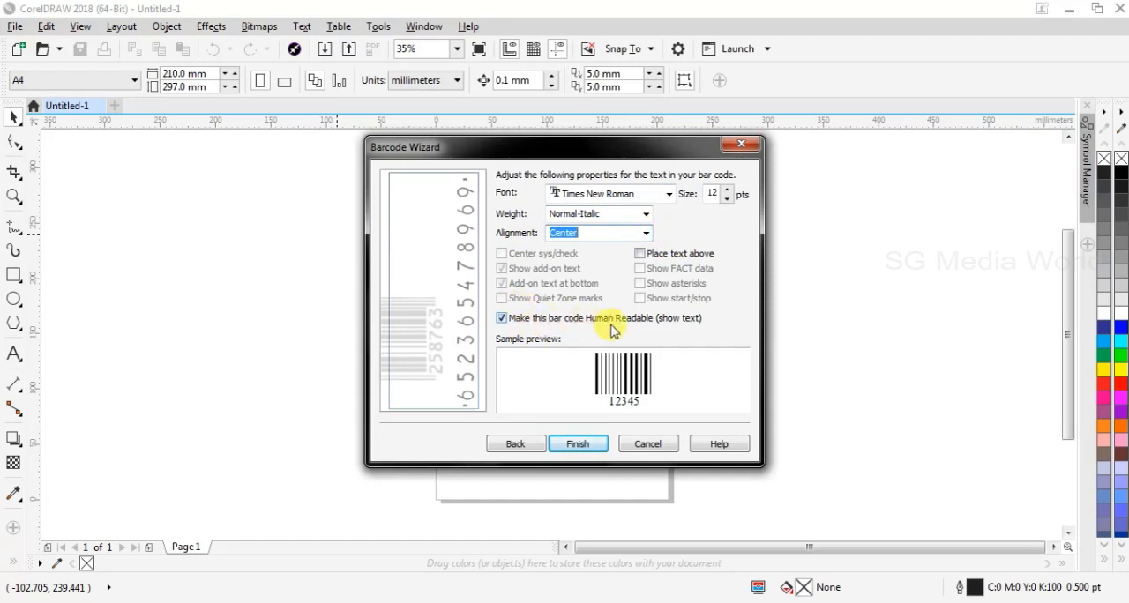
click(501, 321)
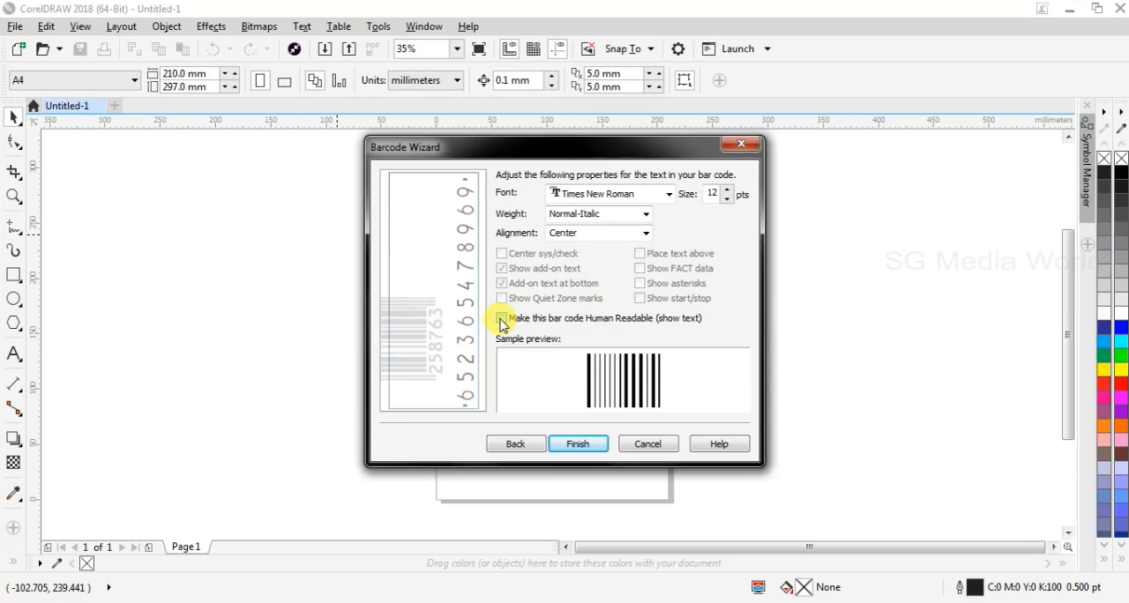
click(501, 320)
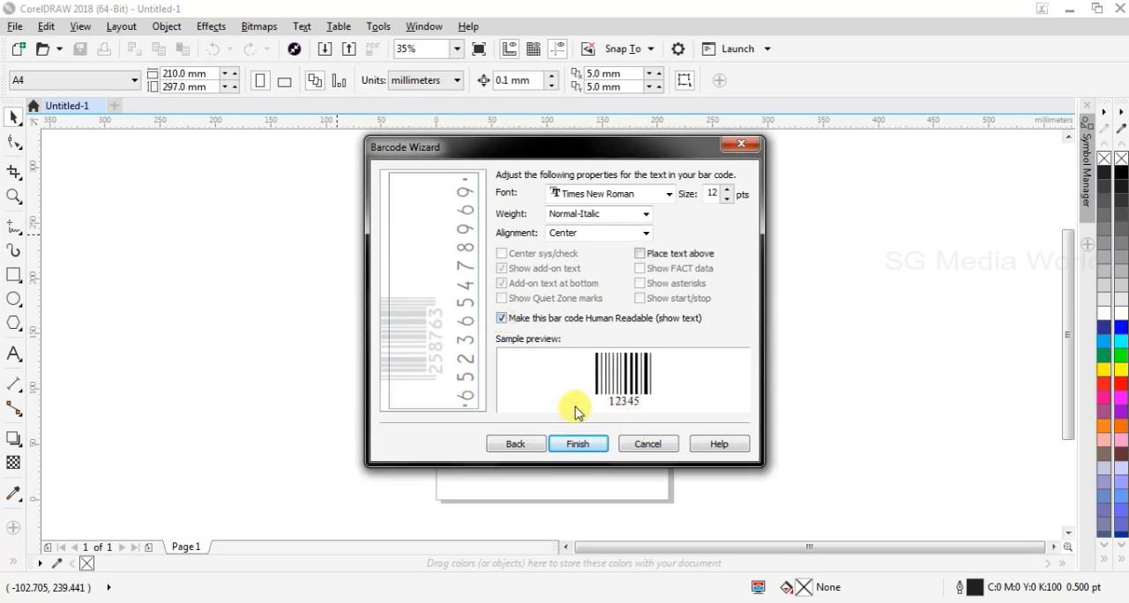
click(579, 447)
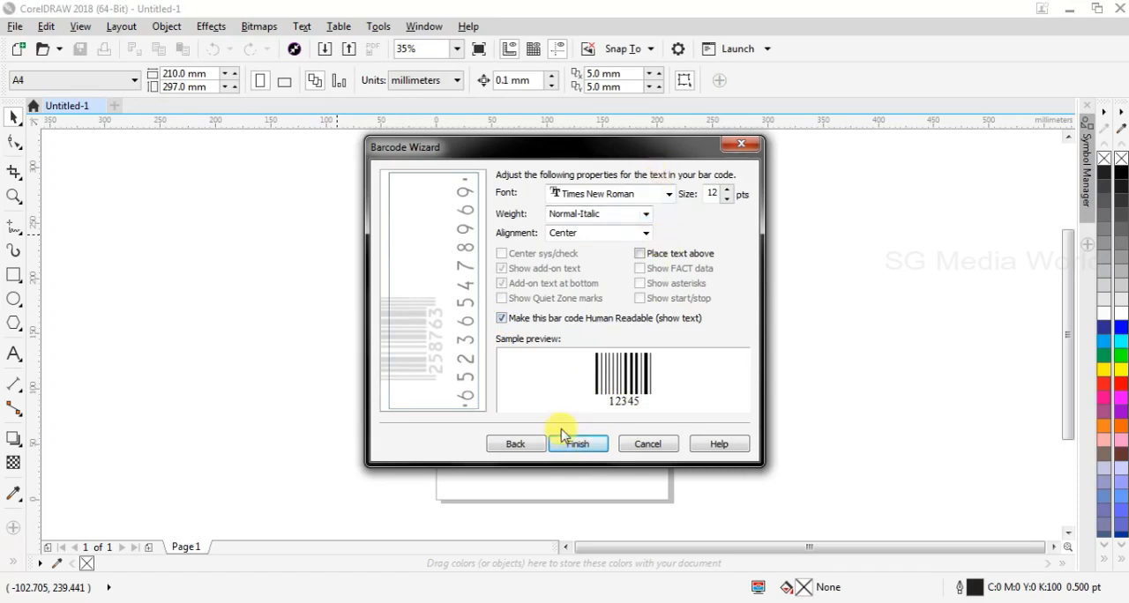
click(578, 446)
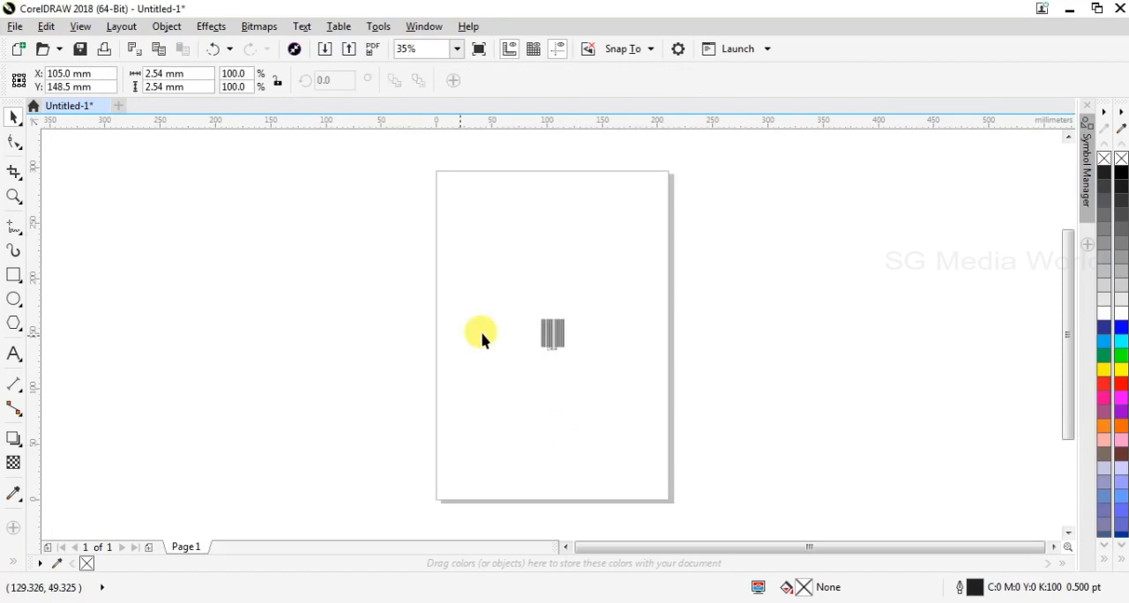
Examine the inserted barcode and its number up close
key(z)
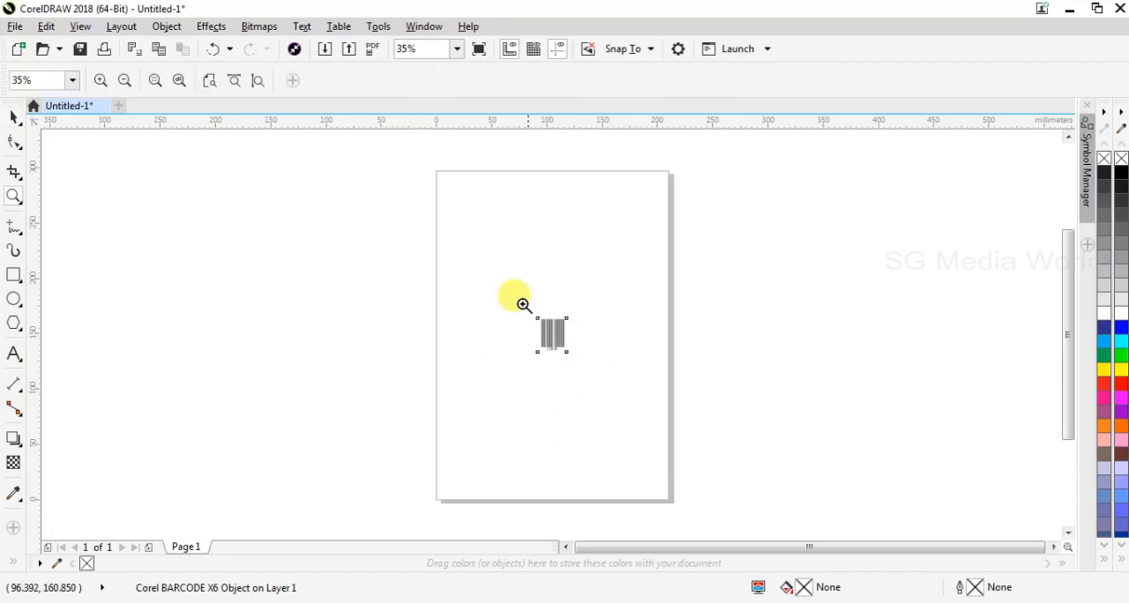
key(F3)
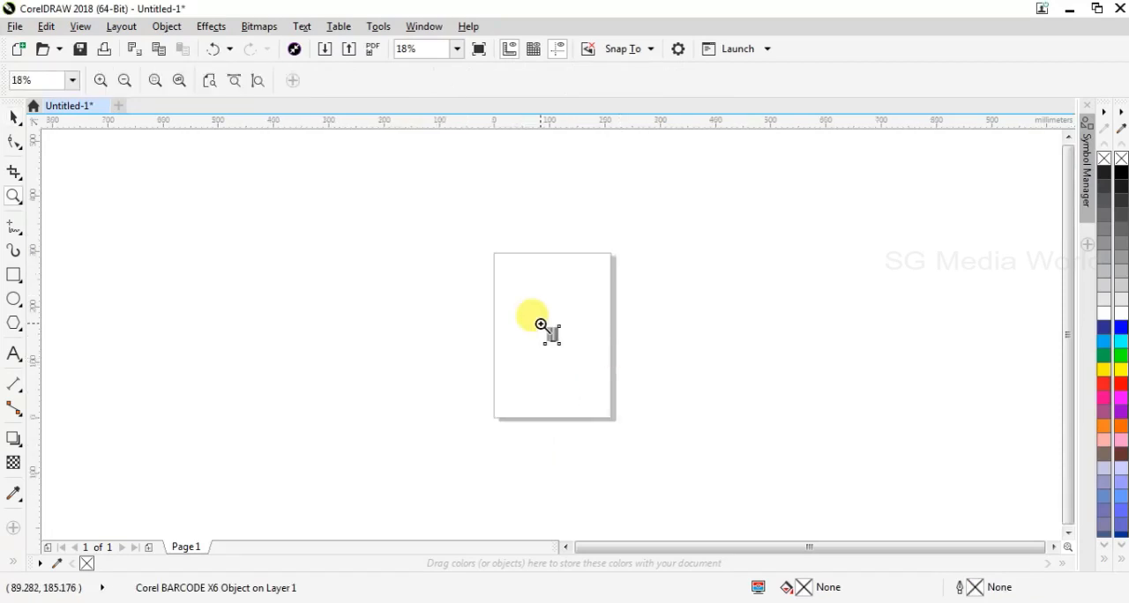
click(541, 327)
click(586, 380)
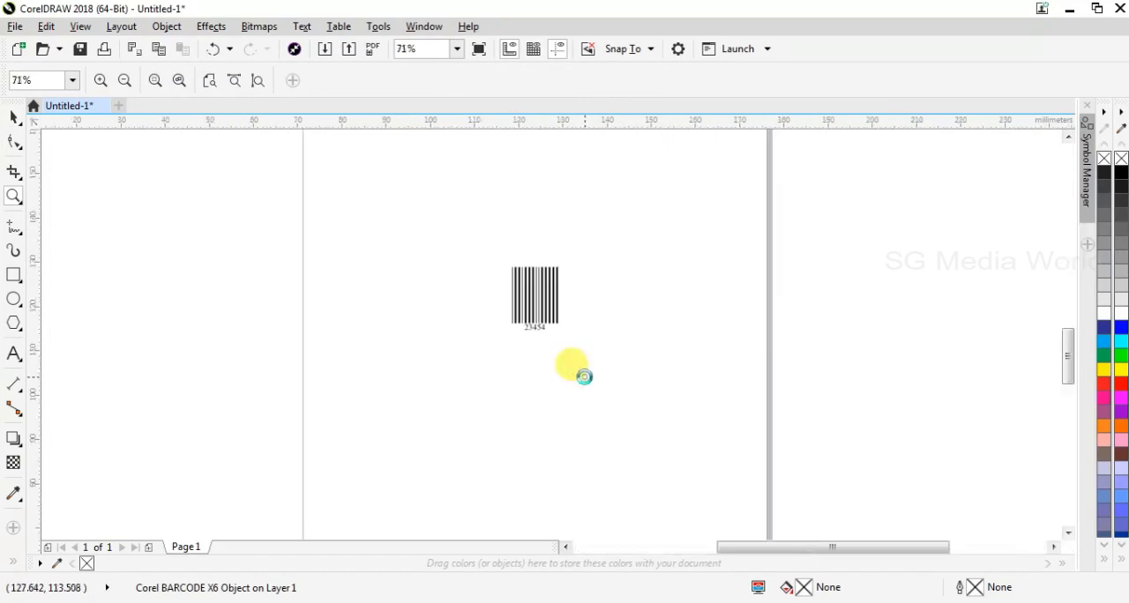
click(586, 372)
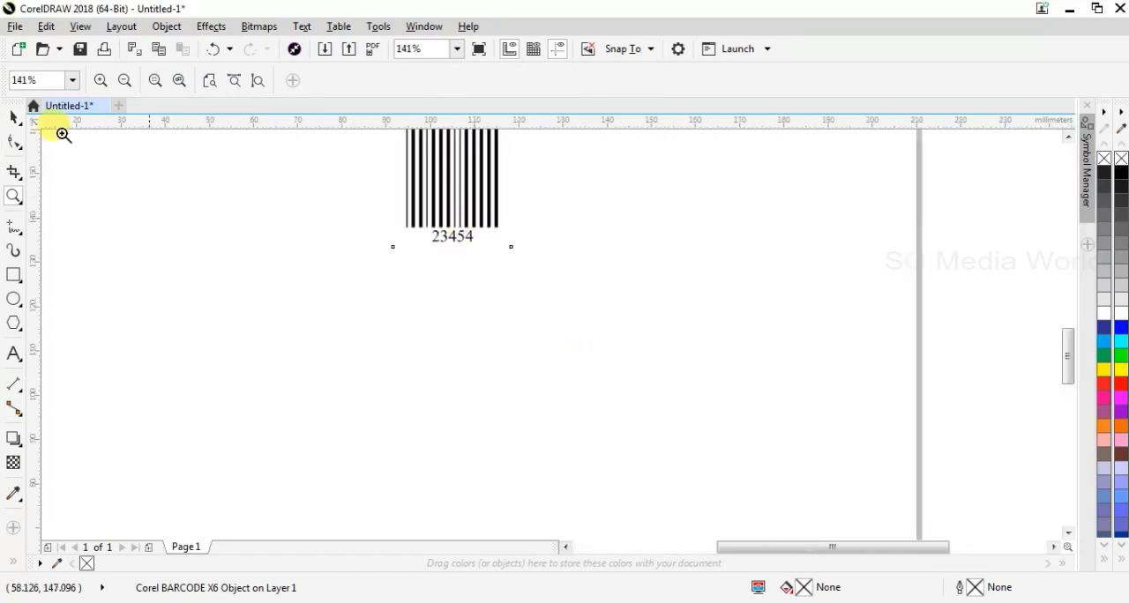
click(15, 118)
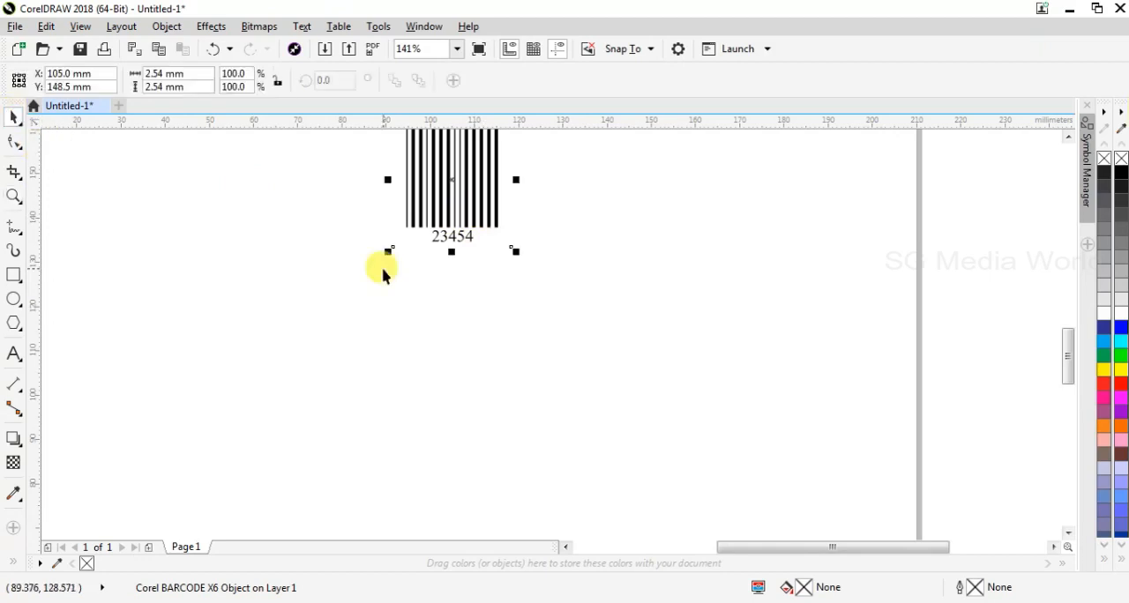
Try to insert a QR code and cancel the account sign-in form
click(182, 23)
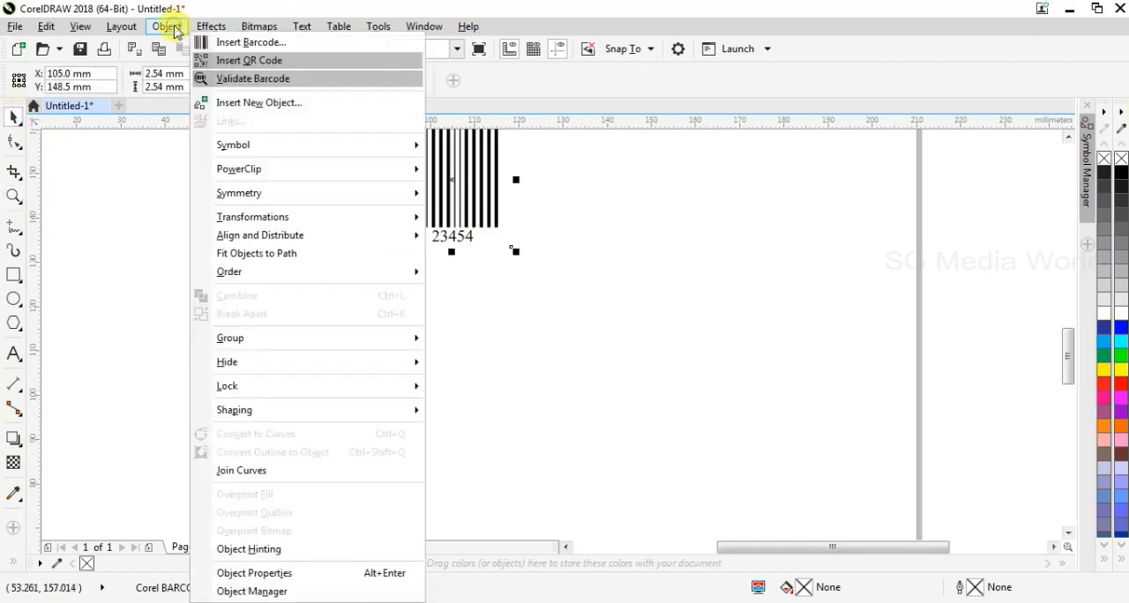
click(221, 62)
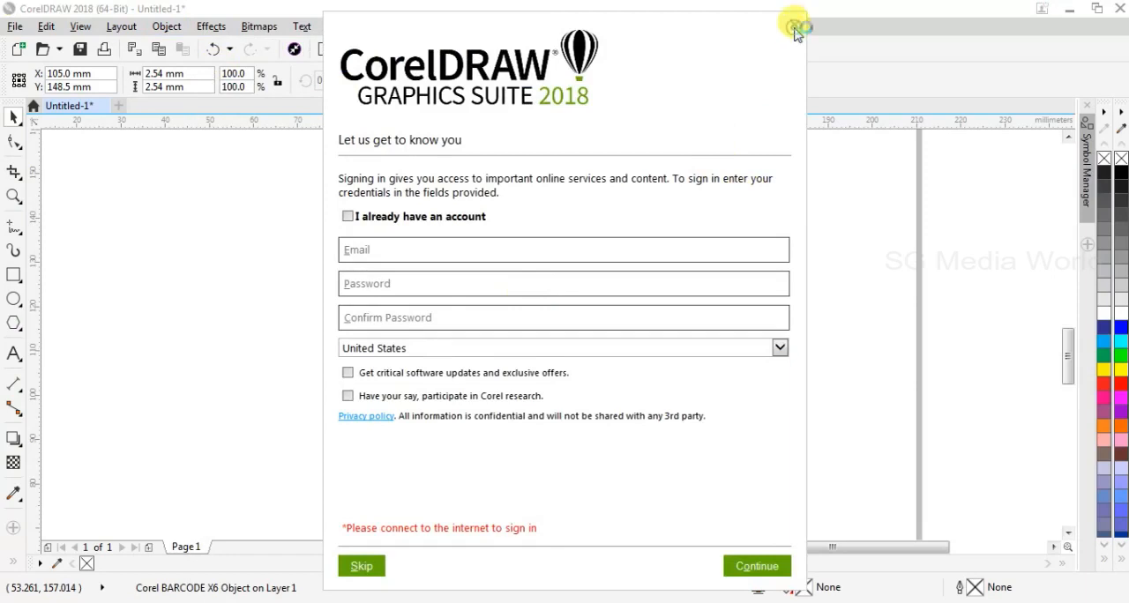
click(794, 30)
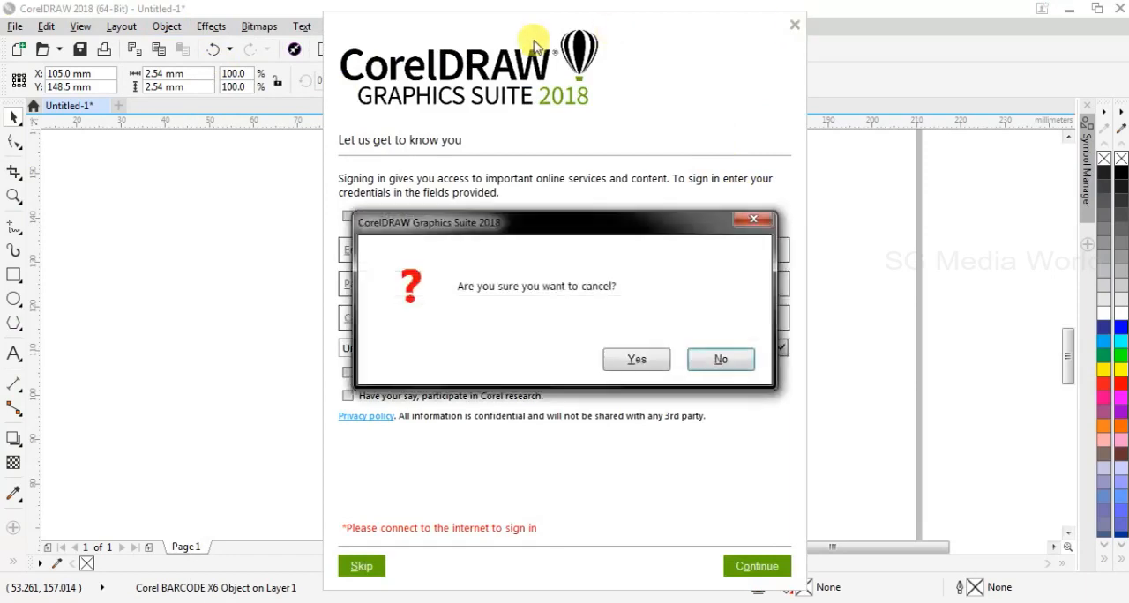
click(662, 357)
Examine the object types that can be created as a new inserted object, from Adobe Acrobat Document to Package
click(170, 28)
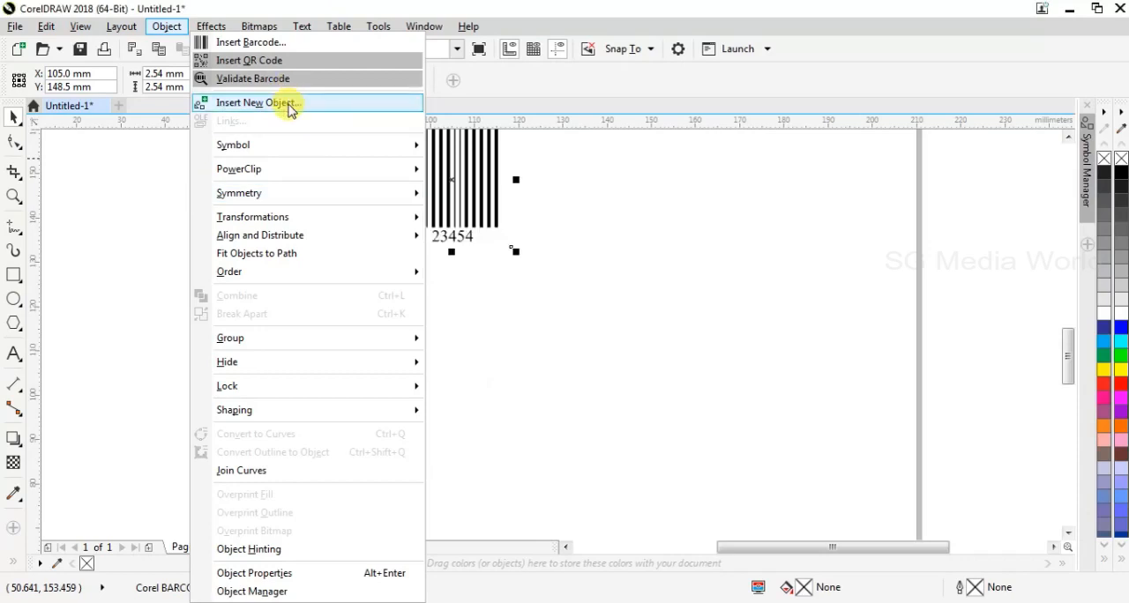
click(374, 247)
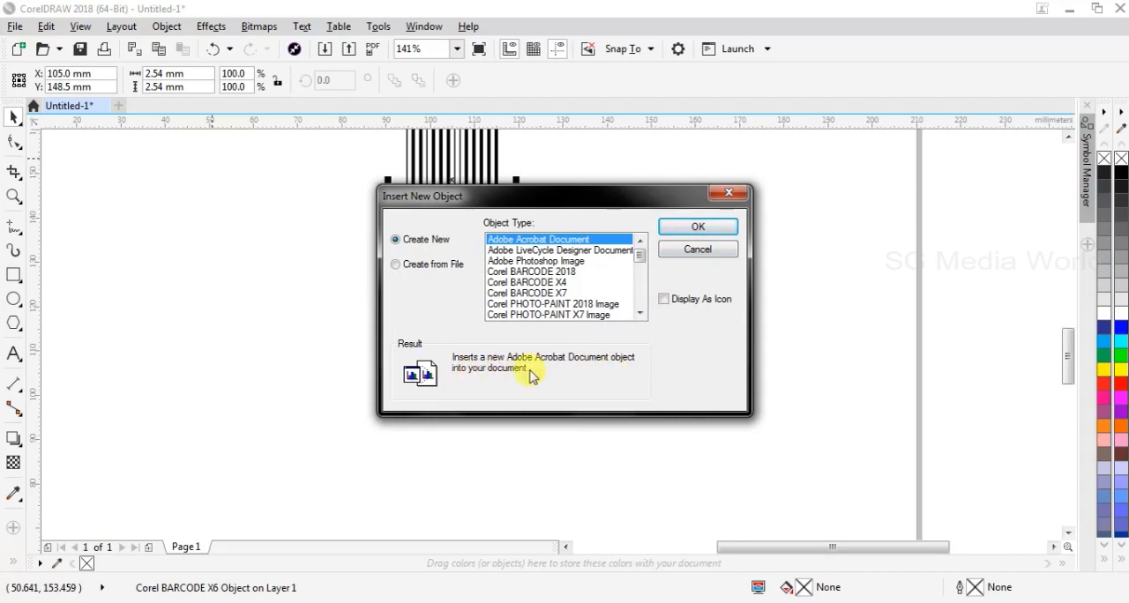
click(578, 261)
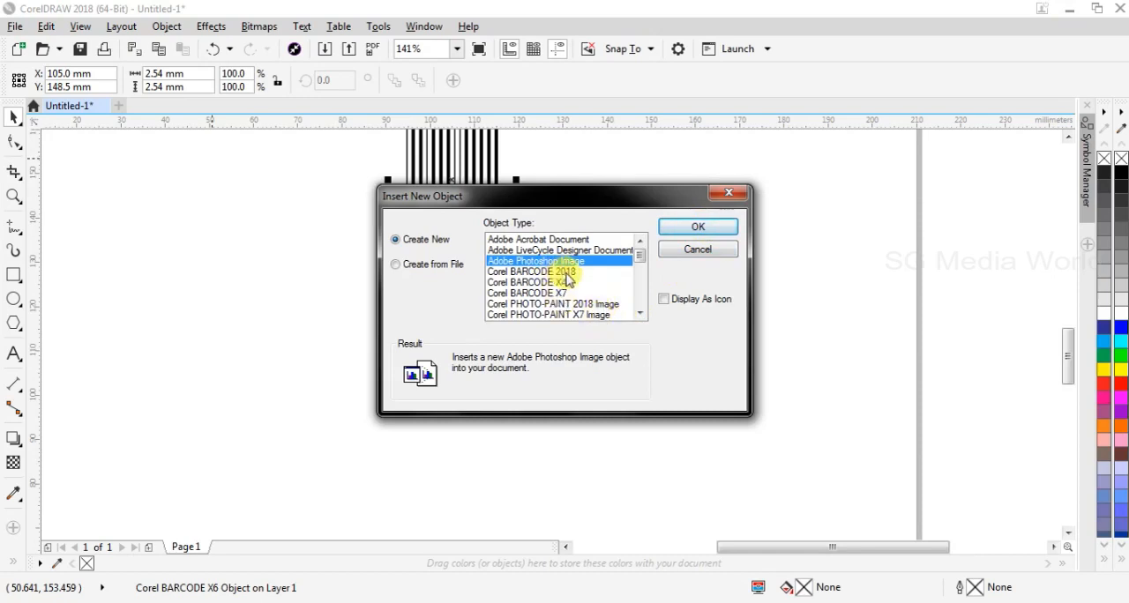
click(641, 314)
click(641, 314)
click(641, 314)
click(641, 314)
click(641, 314)
click(641, 314)
click(641, 314)
click(640, 314)
click(641, 314)
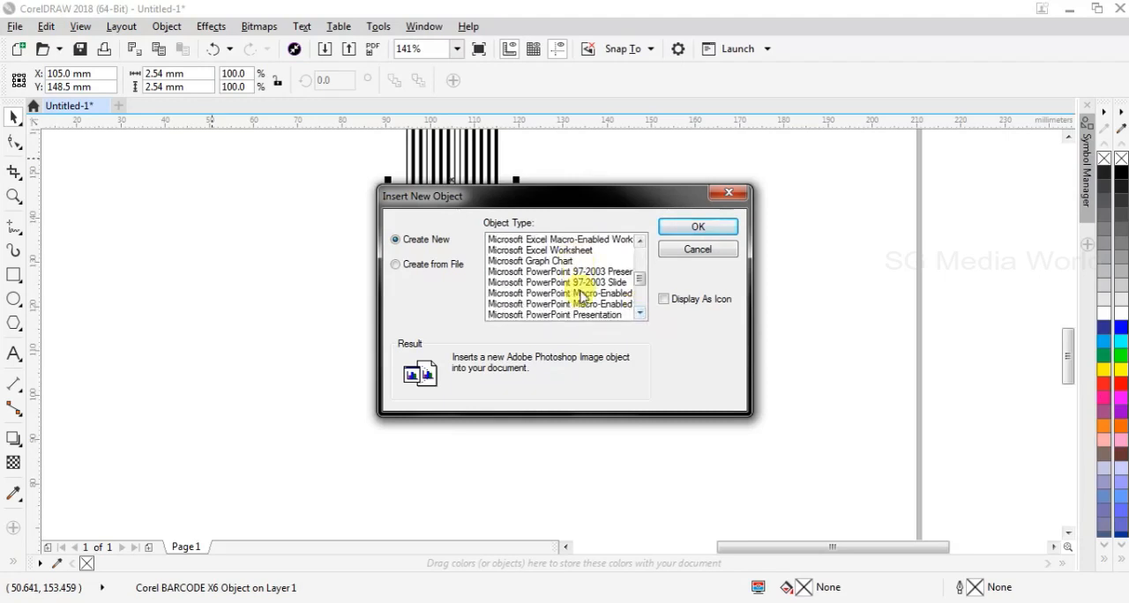
click(640, 316)
click(641, 315)
click(641, 315)
click(640, 315)
click(640, 315)
click(640, 315)
click(641, 315)
click(641, 315)
click(640, 315)
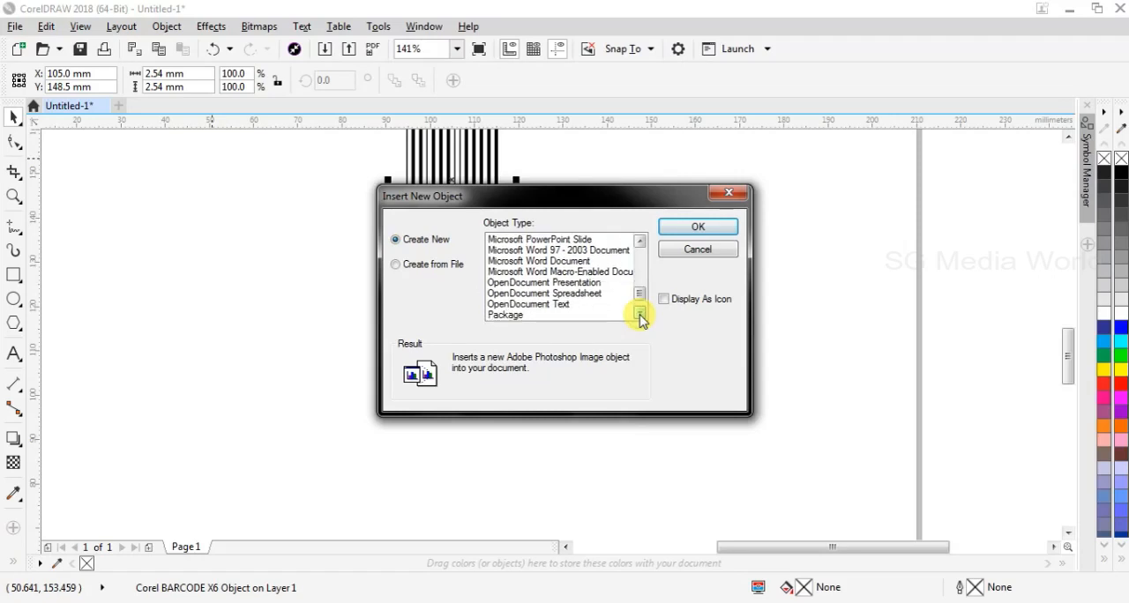
click(641, 314)
click(640, 242)
click(640, 243)
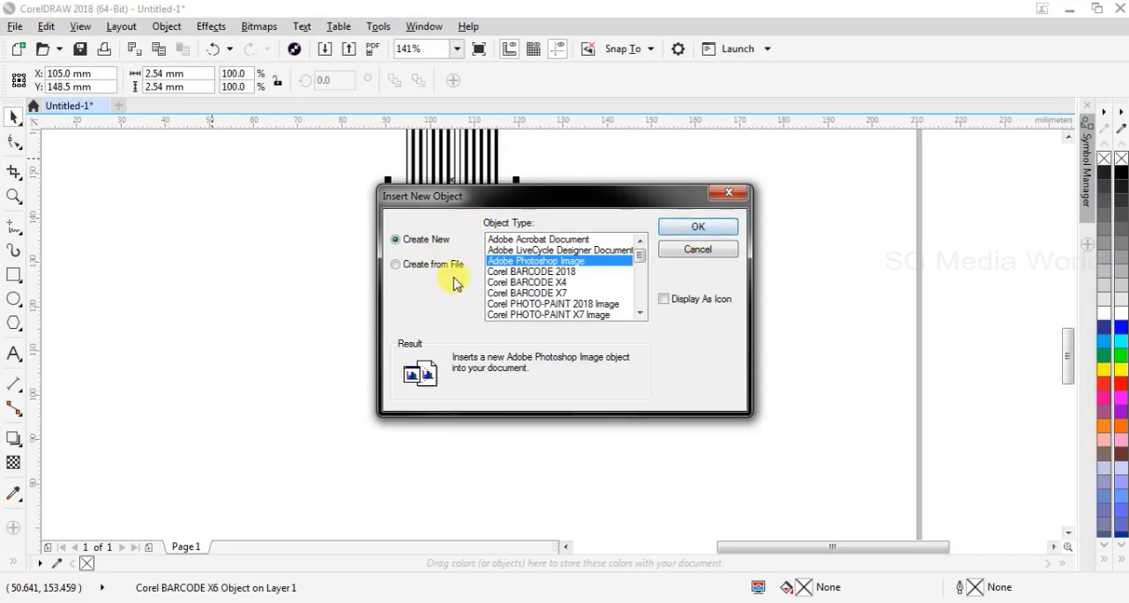
Try inserting the image file 26SMKODAI2 as an object placed below the barcode, and delete it again
click(395, 264)
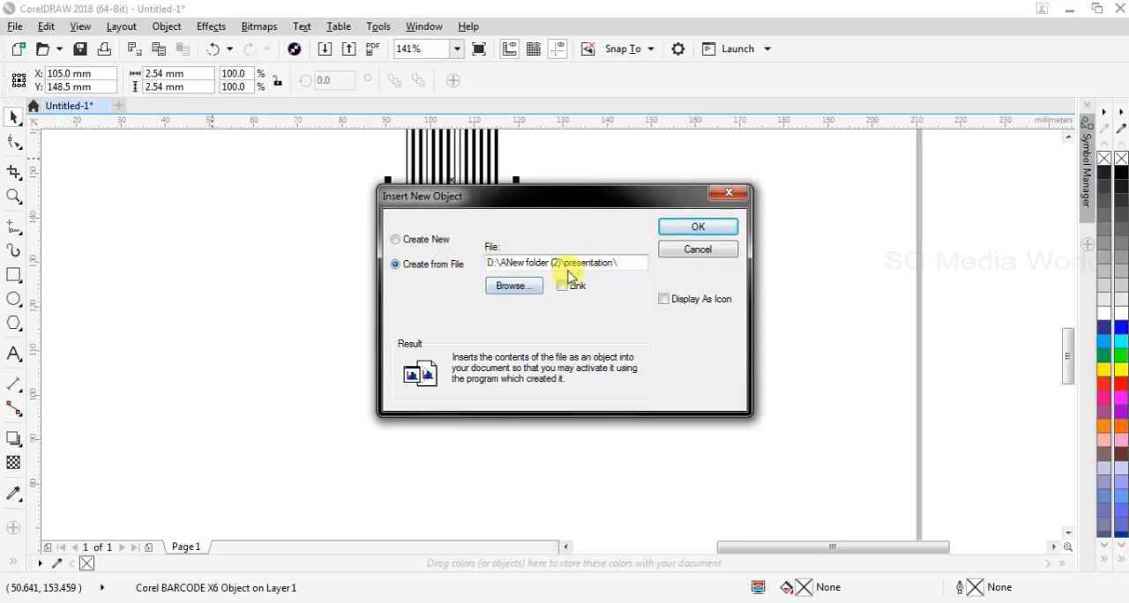
click(514, 286)
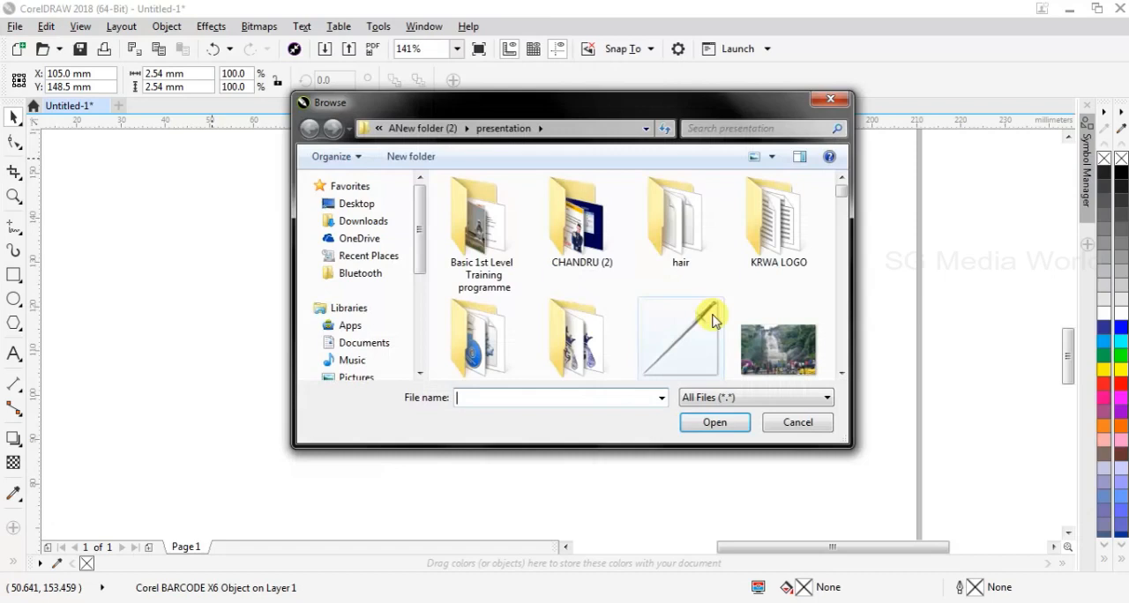
click(788, 357)
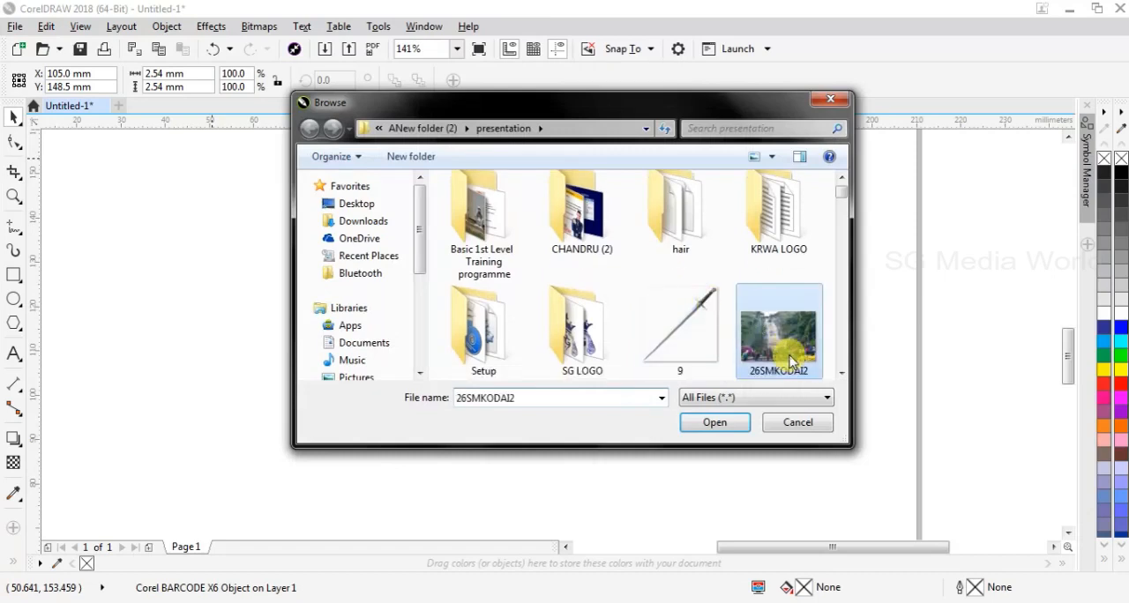
click(722, 427)
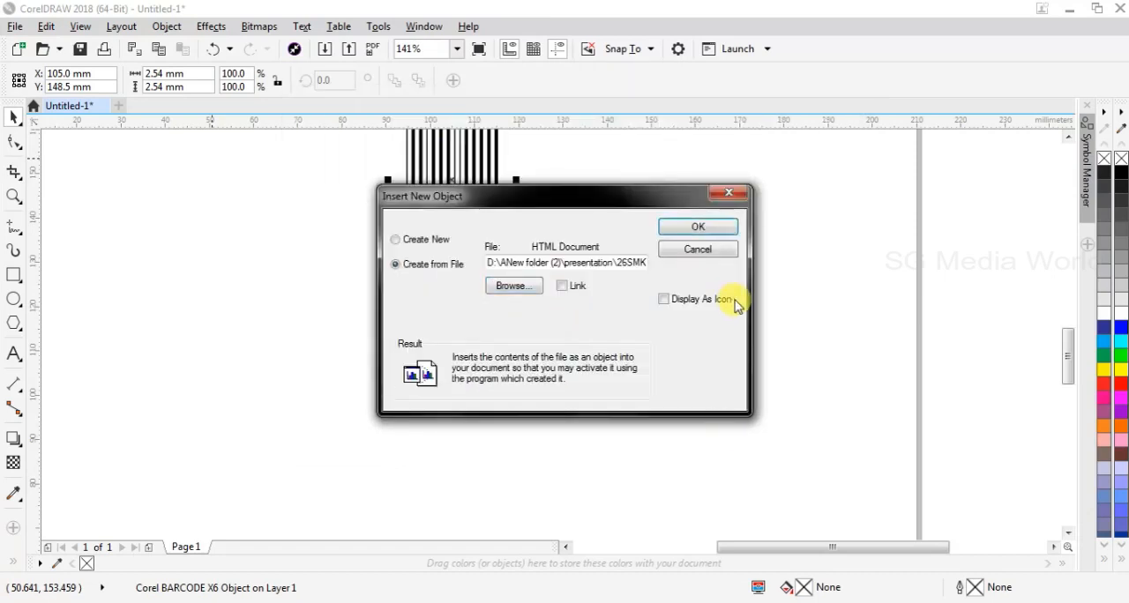
click(698, 228)
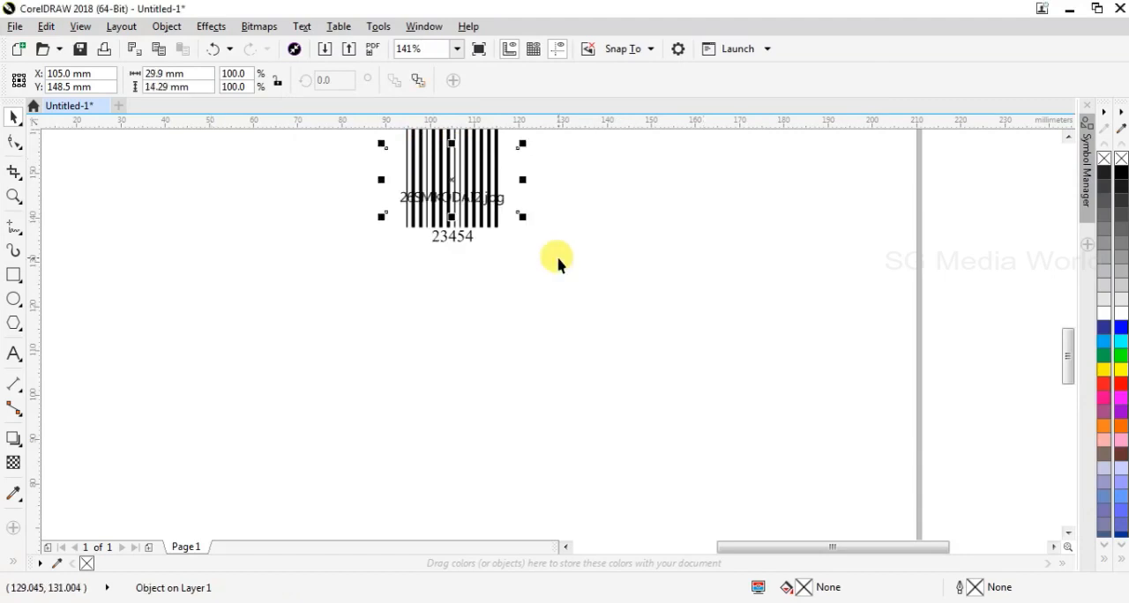
drag(444, 168, 468, 304)
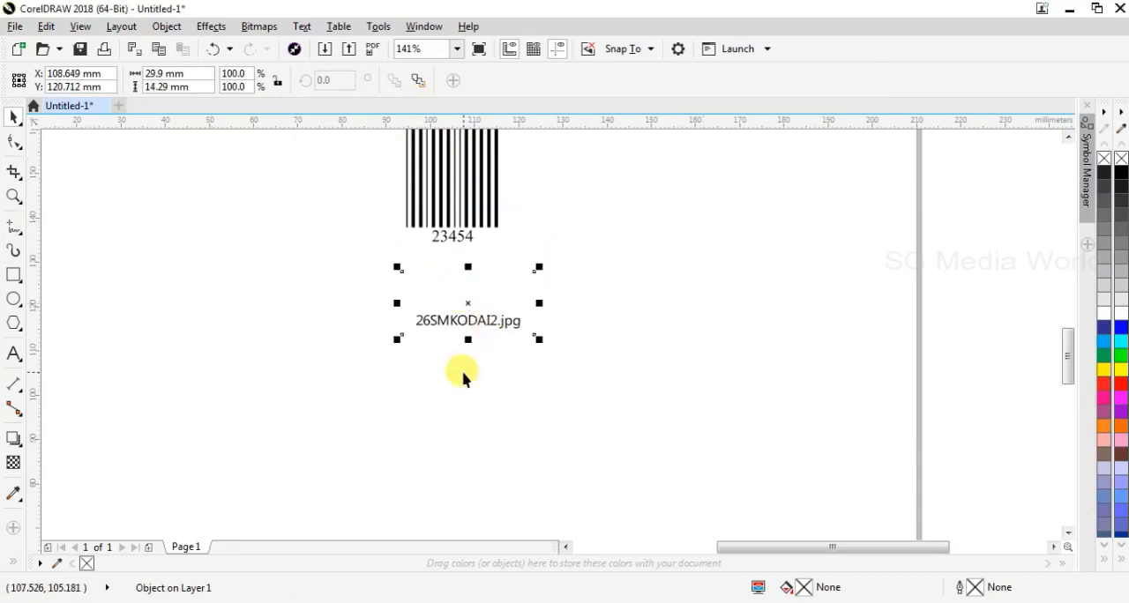
key(Delete)
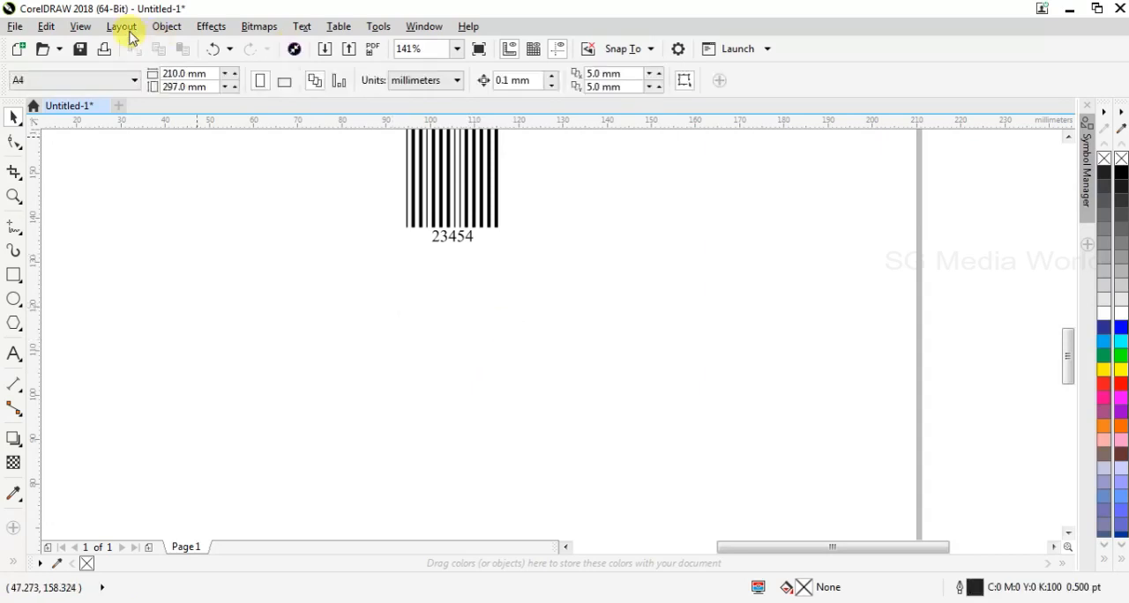
click(167, 27)
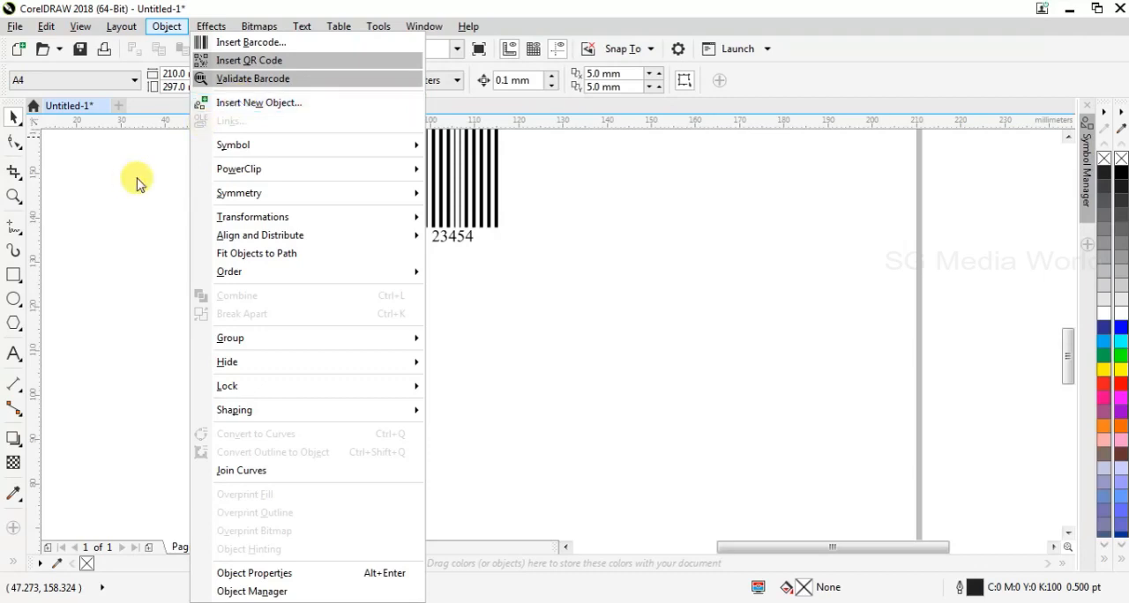
mouse_move(294, 151)
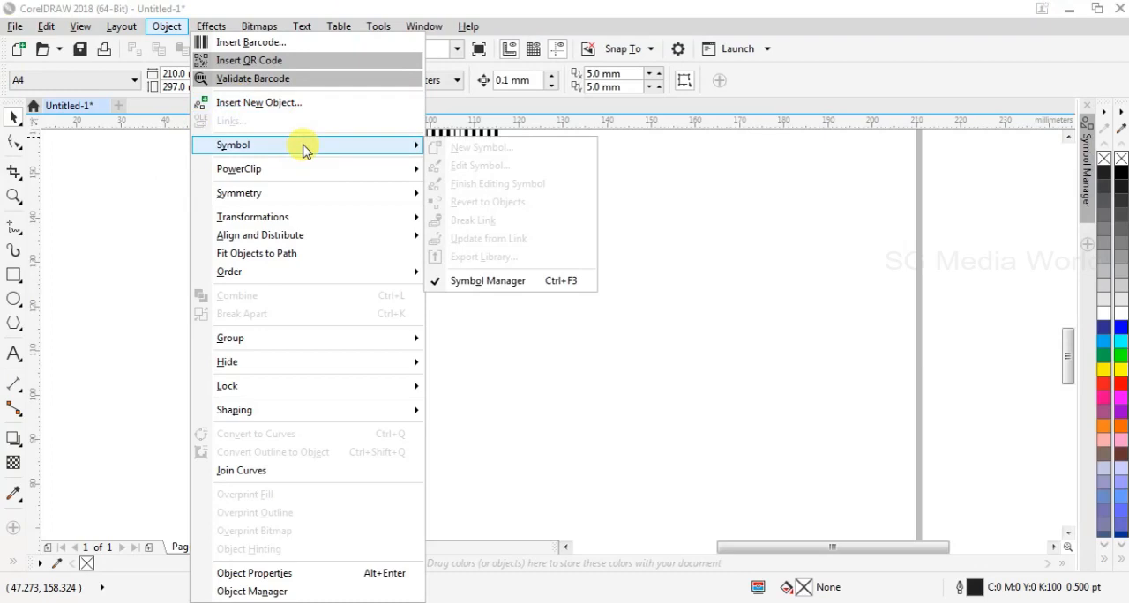
click(101, 250)
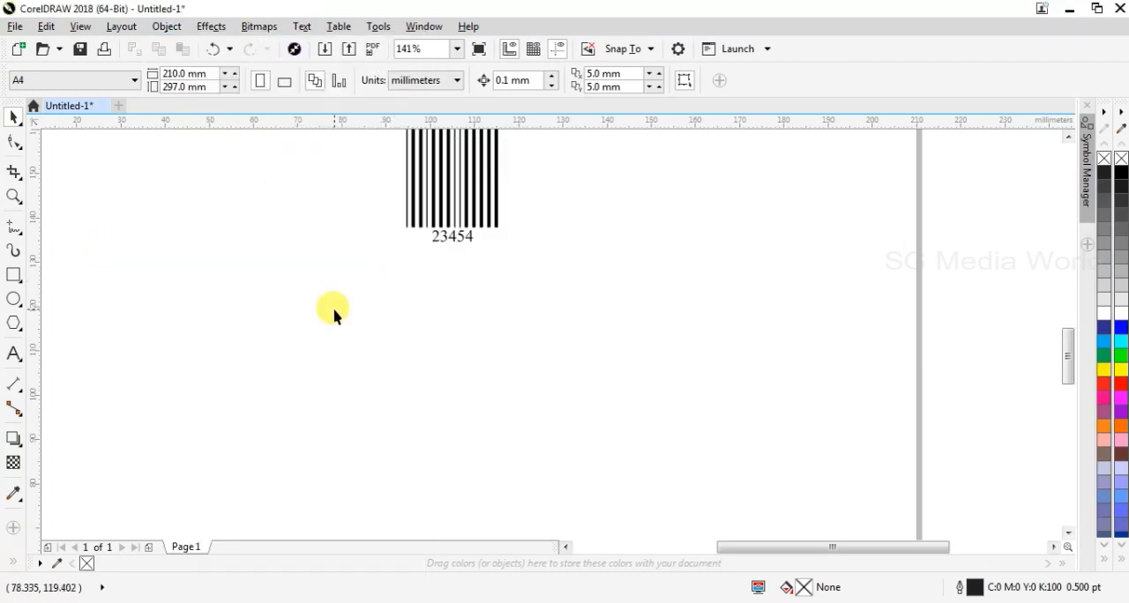
Draw a rectangle about 21 mm wide and 17 mm high below and to the left of the barcode
click(18, 279)
click(330, 333)
click(15, 276)
drag(242, 281, 337, 357)
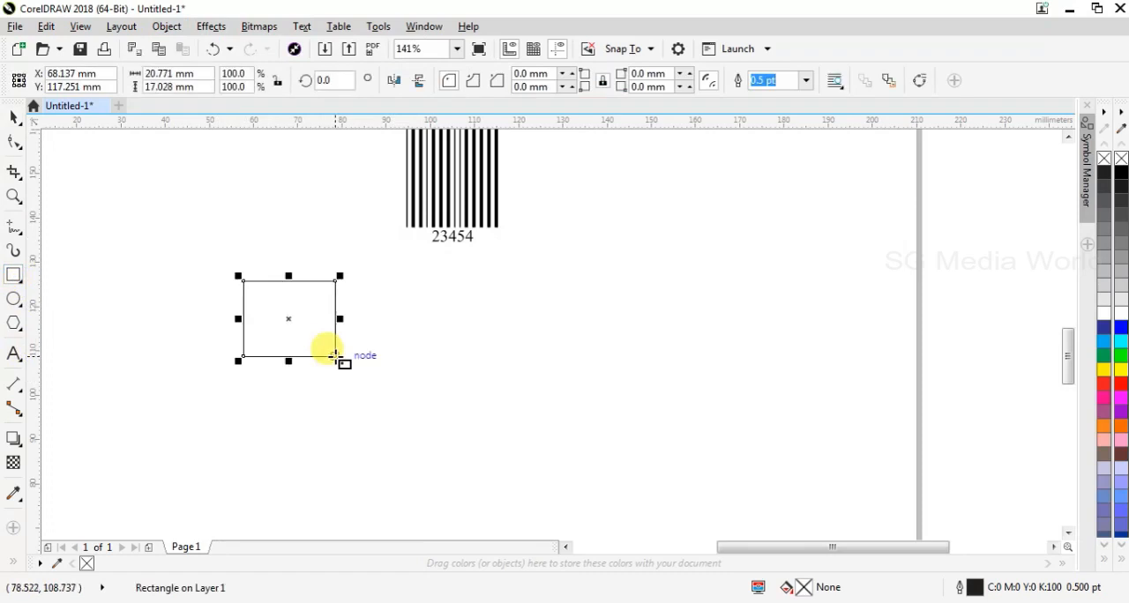
click(164, 26)
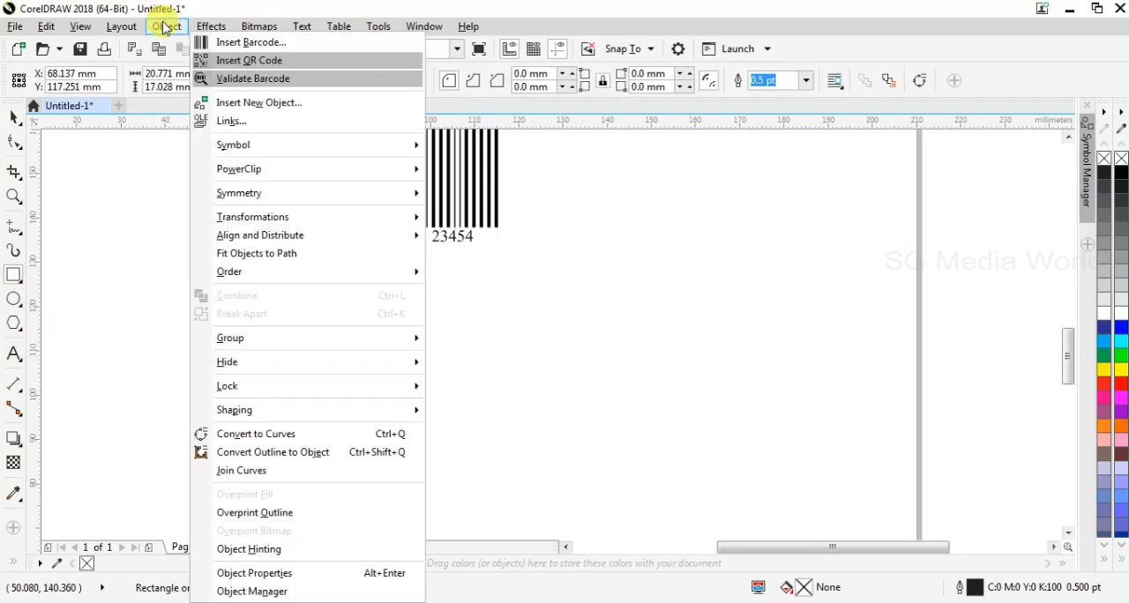
mouse_move(222, 150)
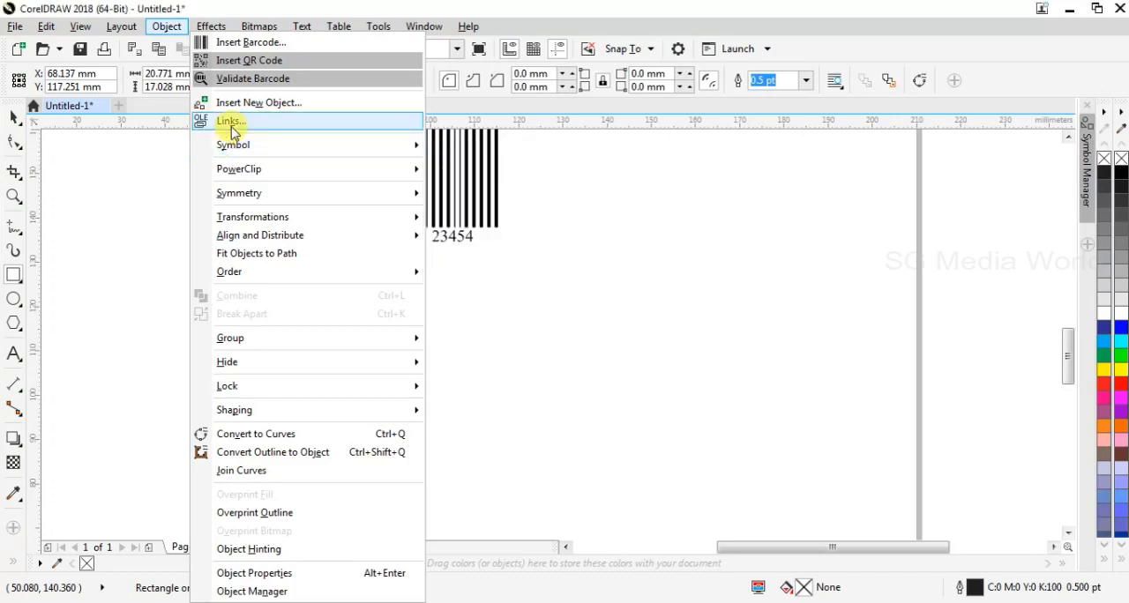
key(Escape)
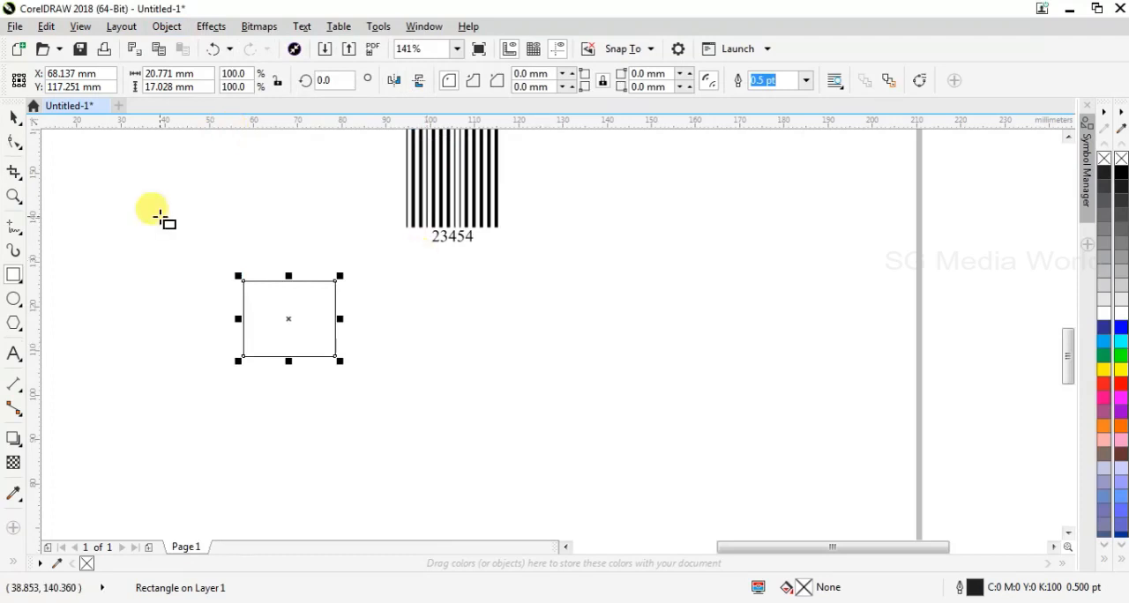
Examine the Object commands, from links to the Symbol options, that are offered for the selected rectangle
click(13, 124)
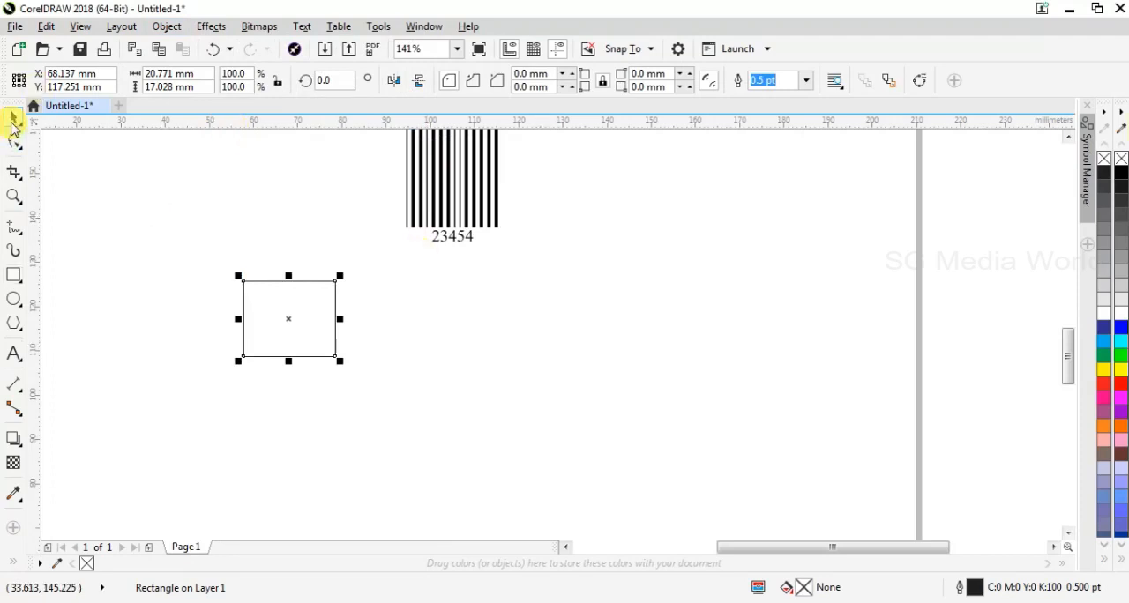
click(165, 26)
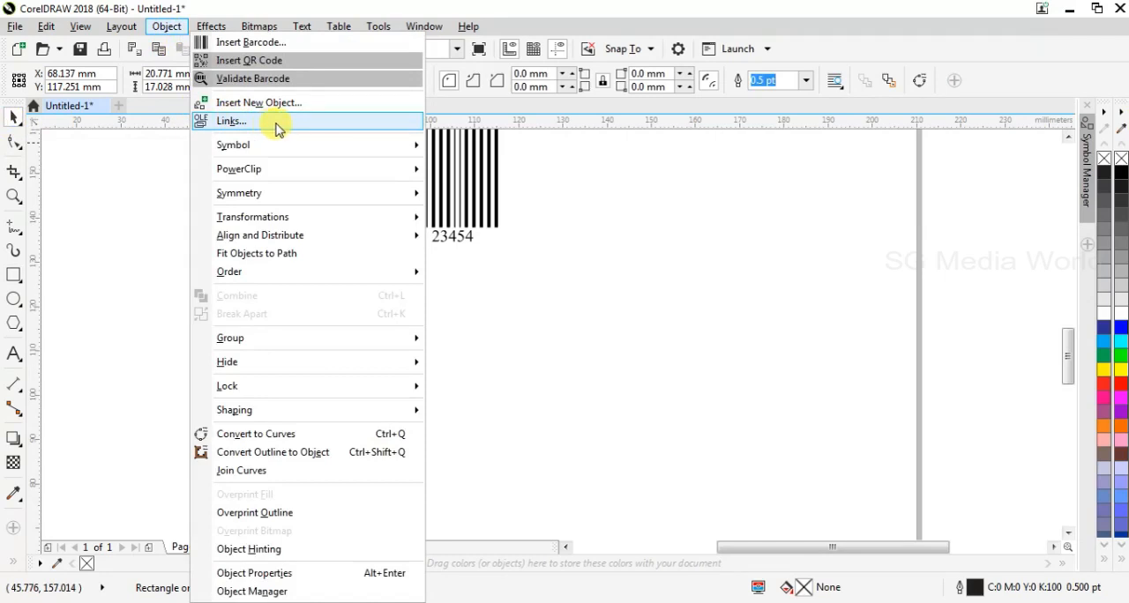
mouse_move(415, 217)
click(567, 179)
click(292, 326)
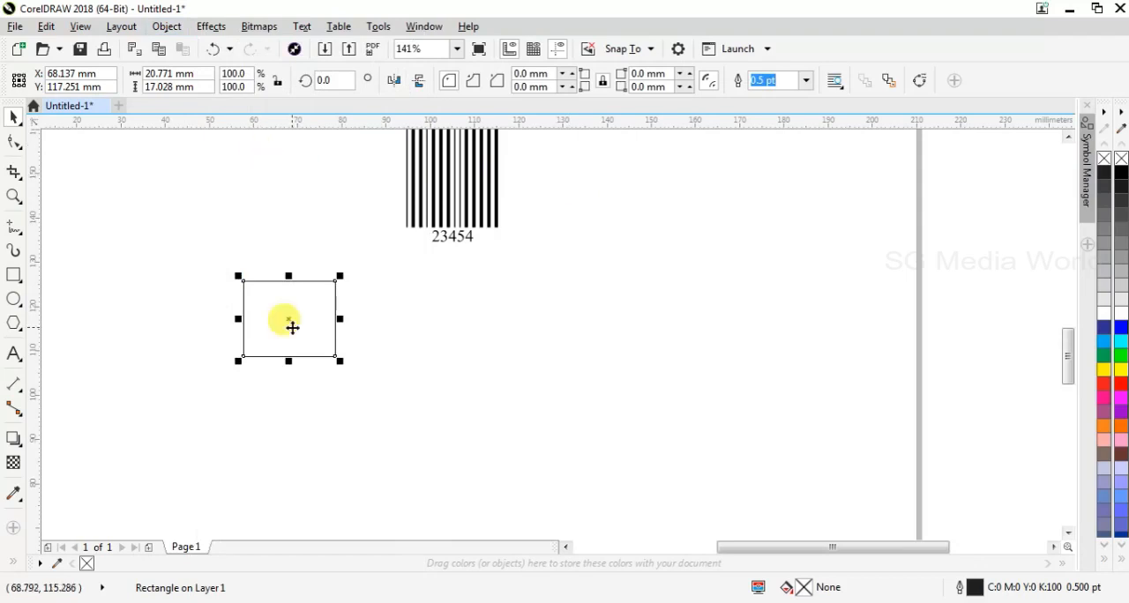
click(166, 26)
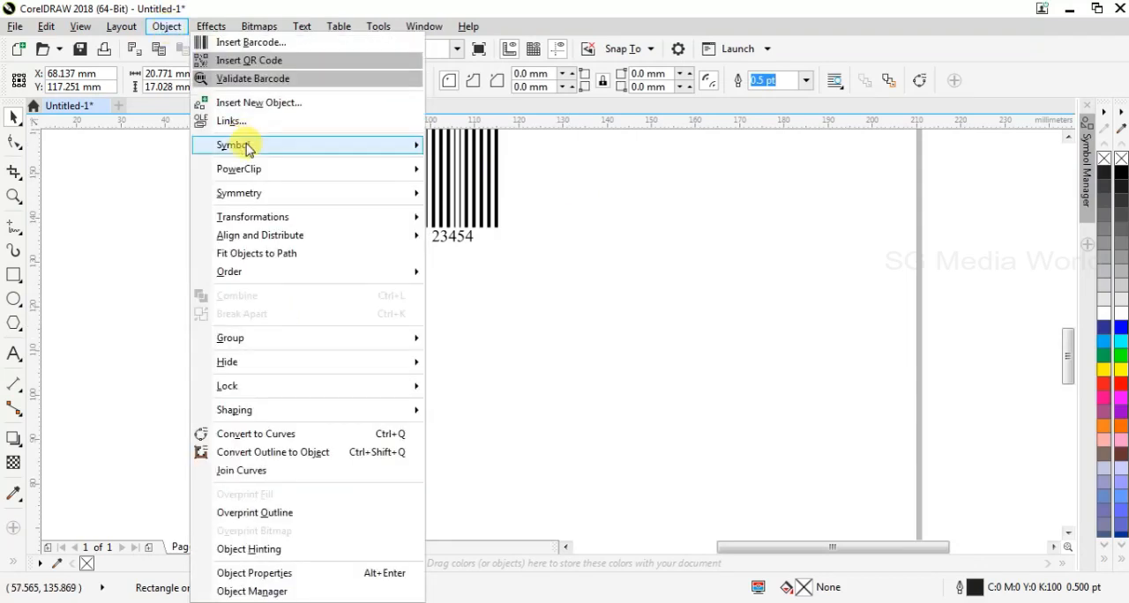
mouse_move(245, 146)
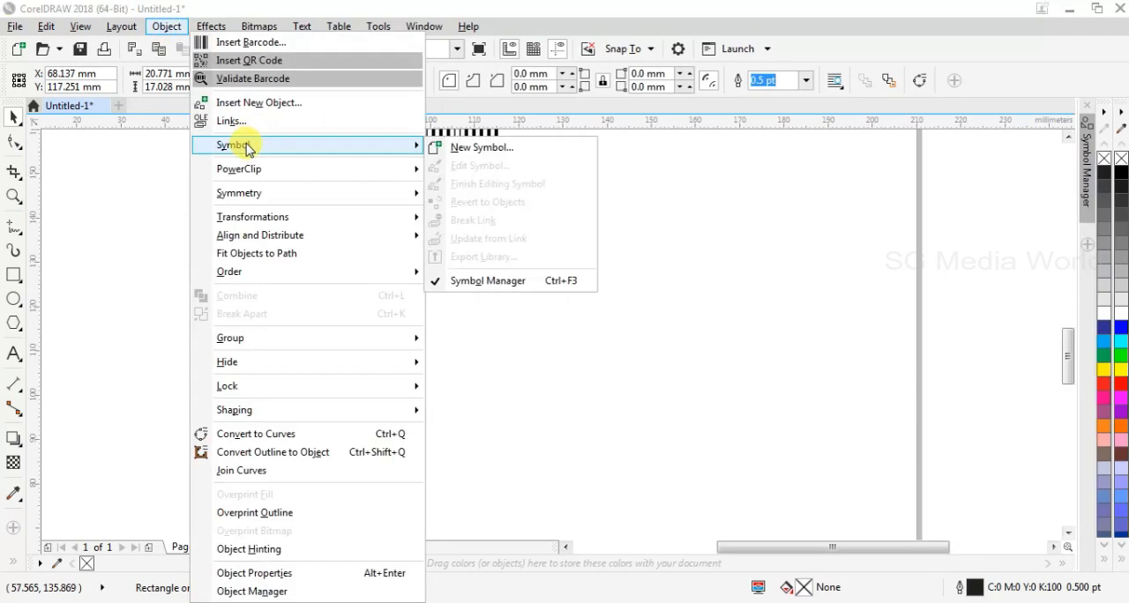
click(540, 454)
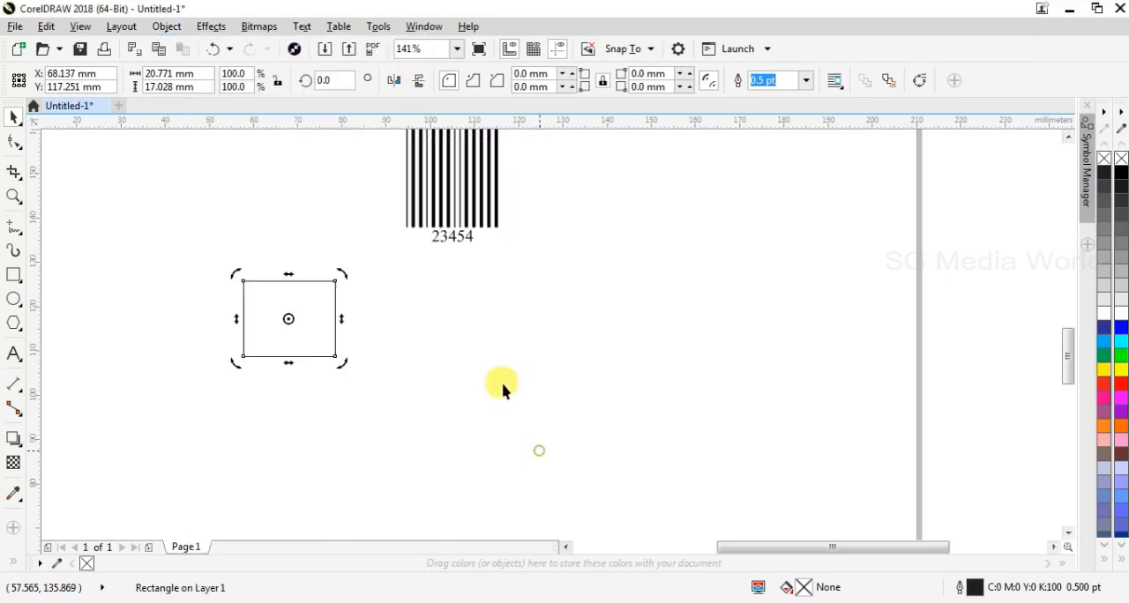
Draw a closed eye-shaped outline about 15 mm wide and 11 mm high below and to the right of the barcode with the Pen tool
click(19, 235)
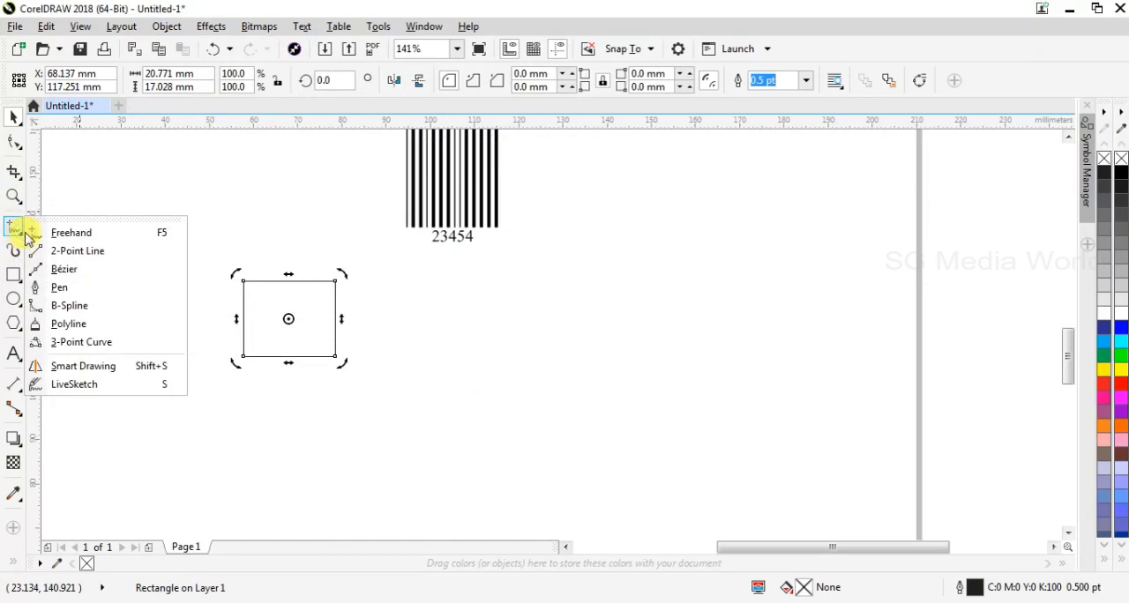
click(59, 287)
click(497, 305)
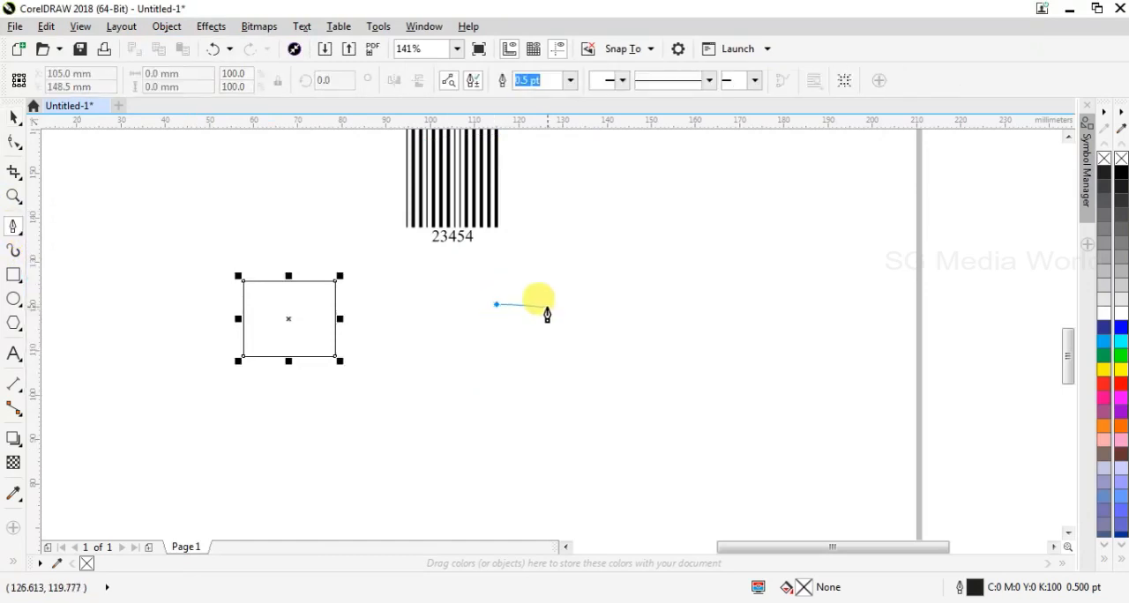
drag(554, 326, 579, 340)
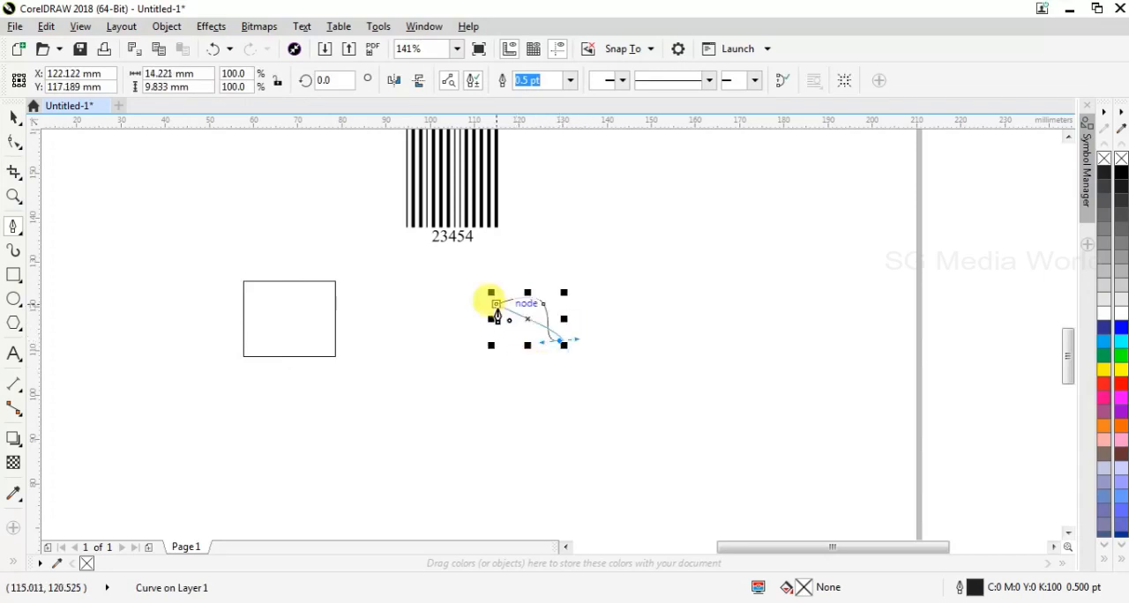
drag(496, 305, 486, 374)
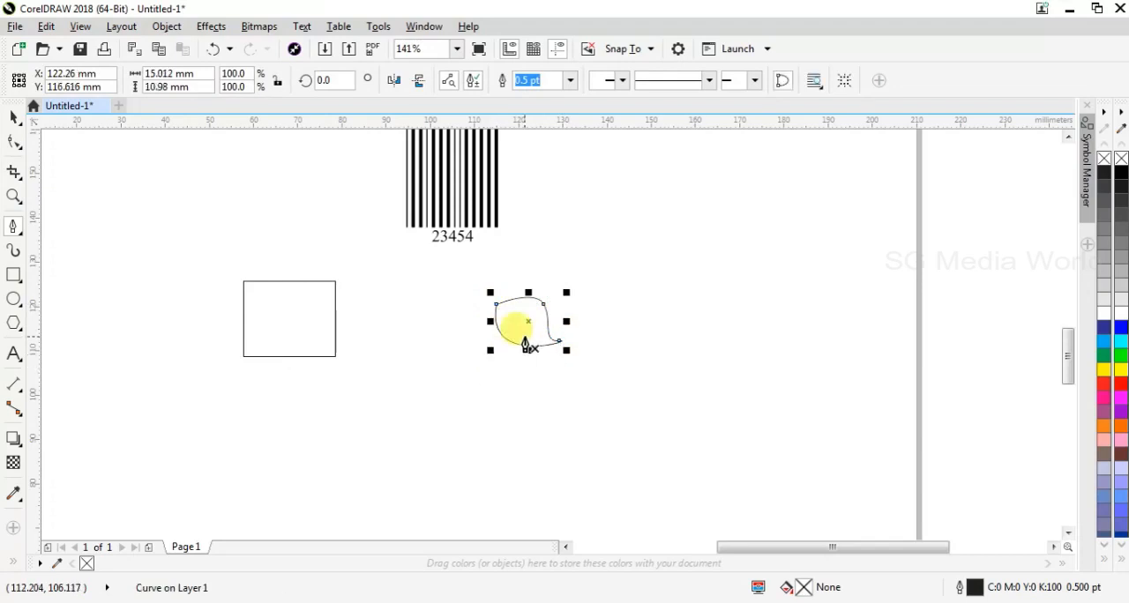
Draw an ellipse about 6 mm wide and 4 mm high inside the eye outline as a pupil and fill it with black
click(13, 303)
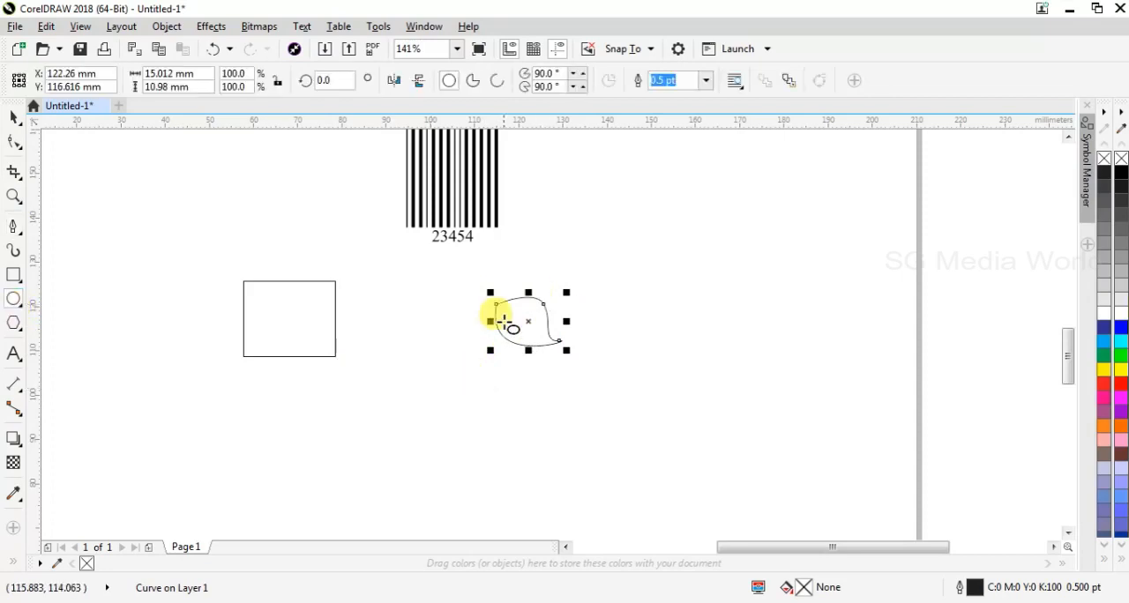
drag(505, 324, 534, 343)
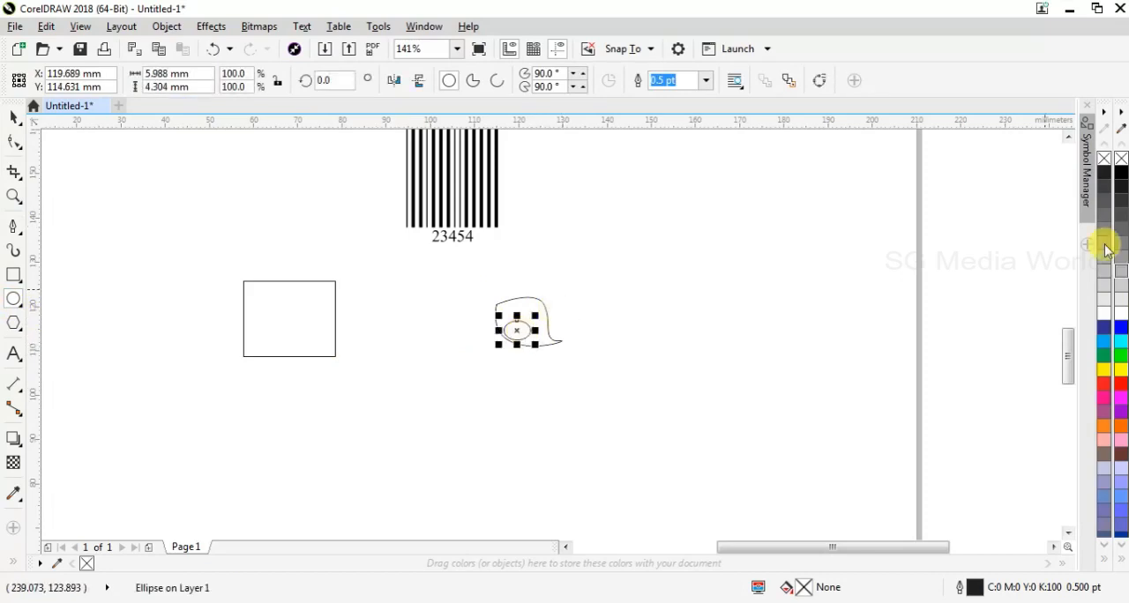
click(1103, 174)
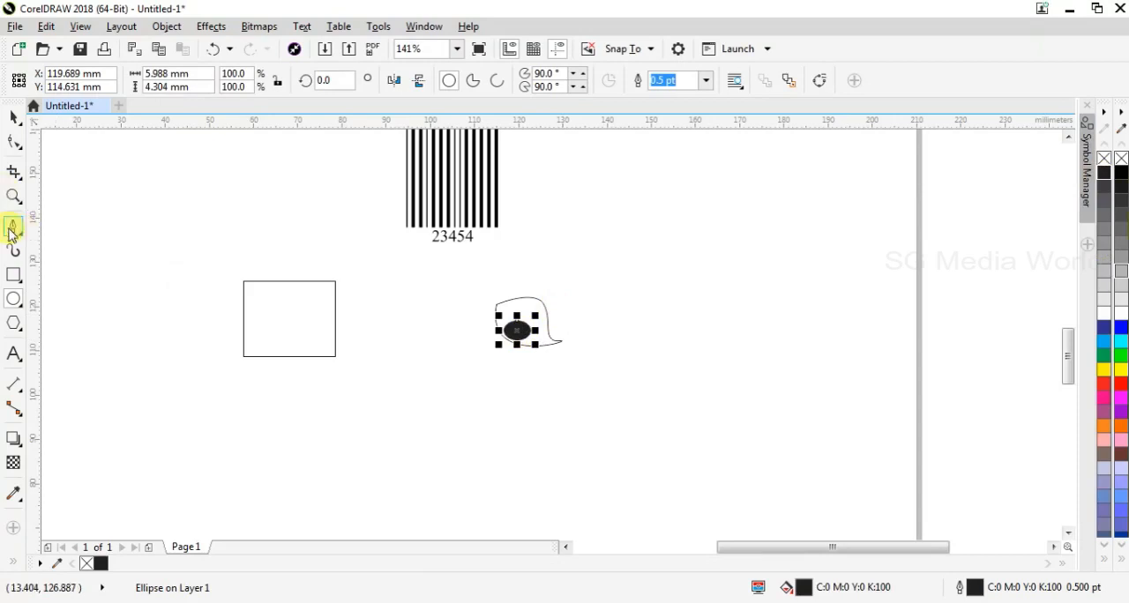
click(15, 118)
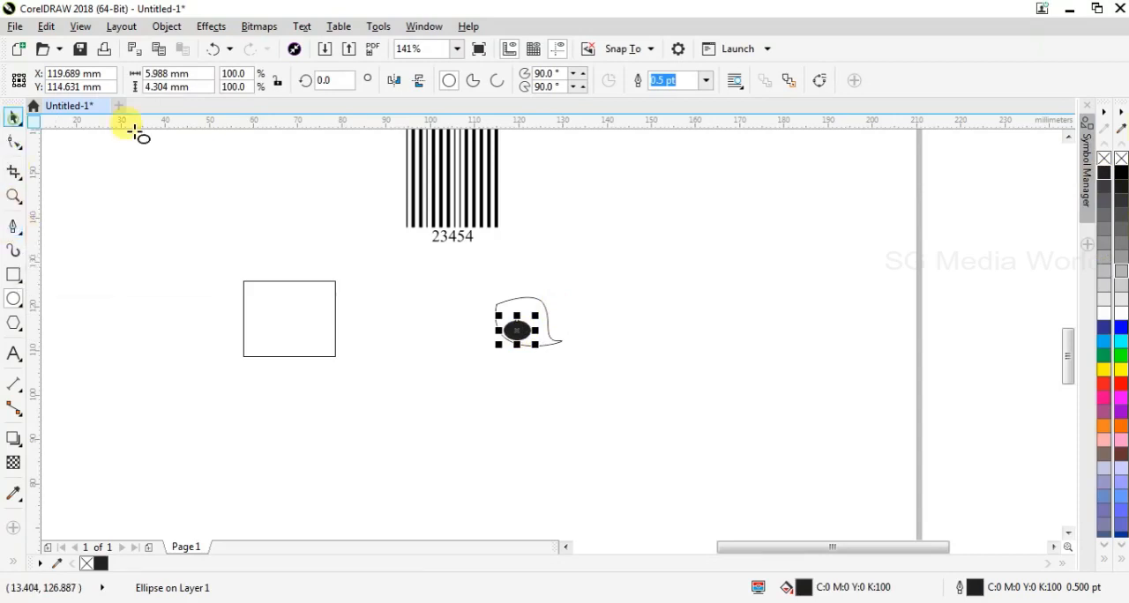
click(489, 314)
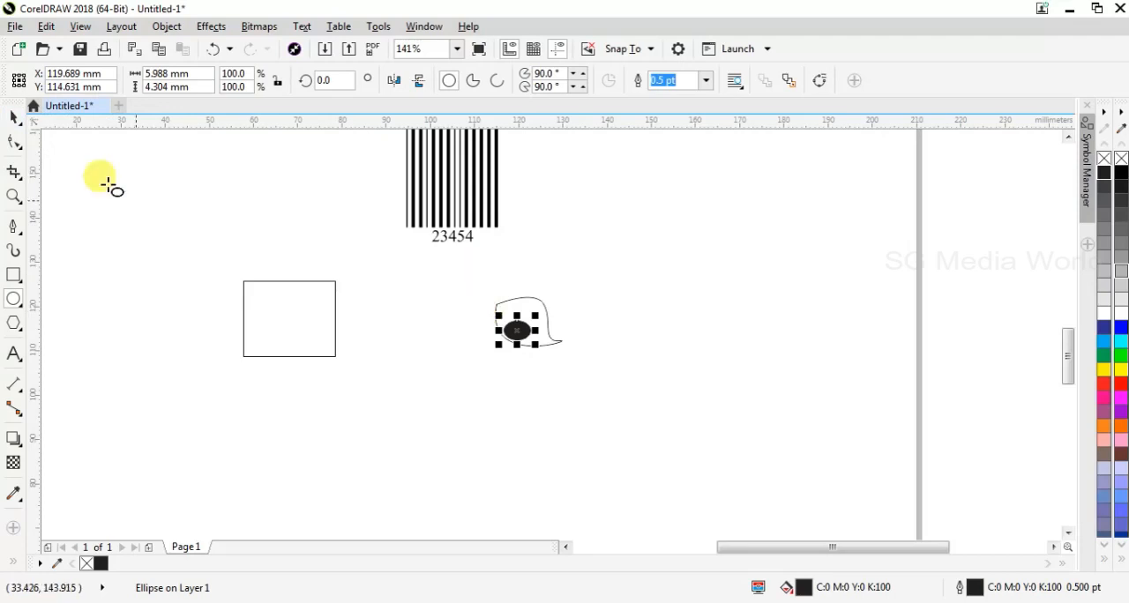
click(15, 116)
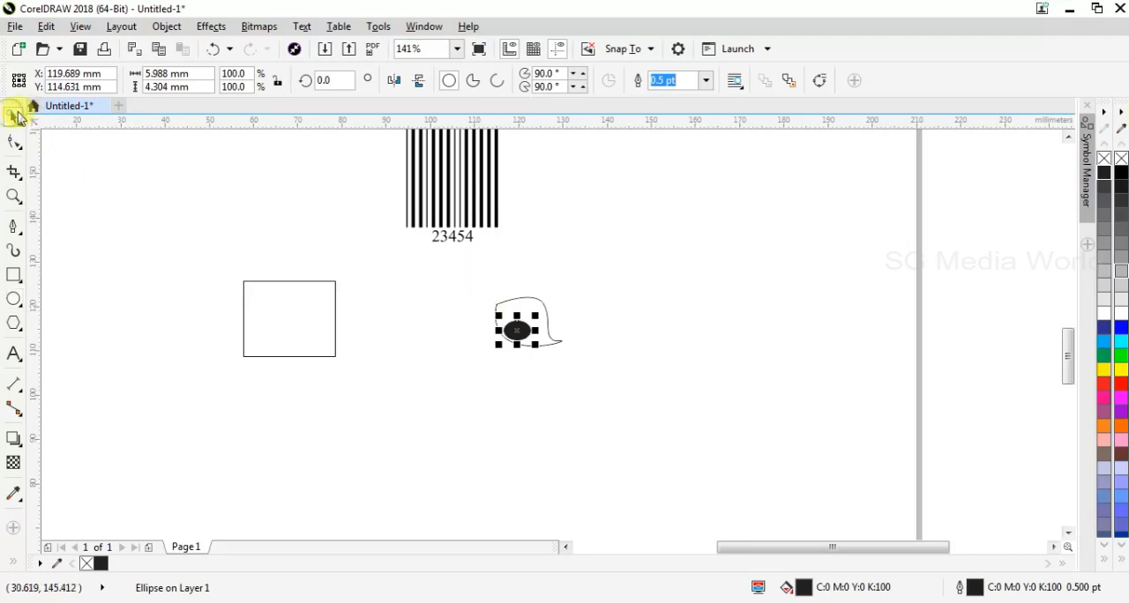
click(481, 276)
drag(482, 272, 587, 372)
click(585, 380)
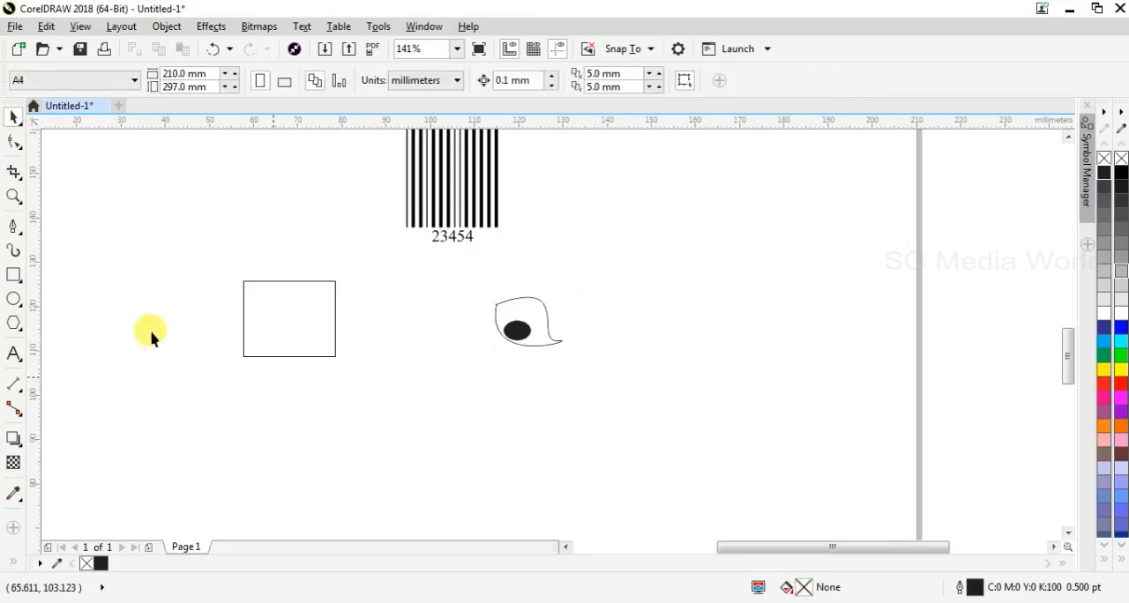
Draw four curved freehand eyelashes, about 3 to 4.5 mm high, rising from the upper edge of the eye outline
click(16, 233)
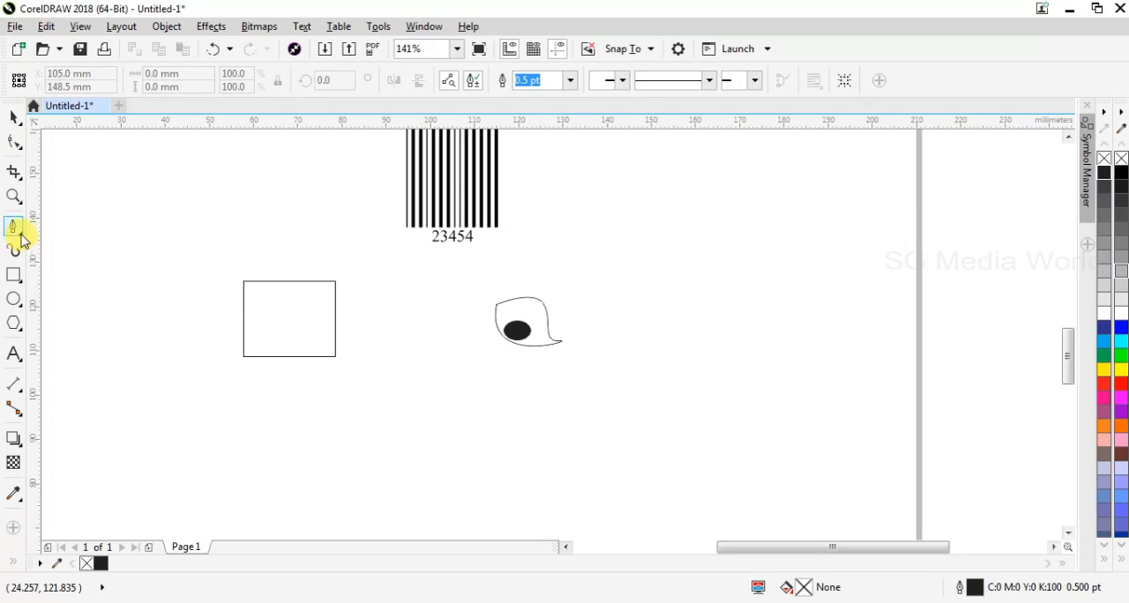
click(20, 233)
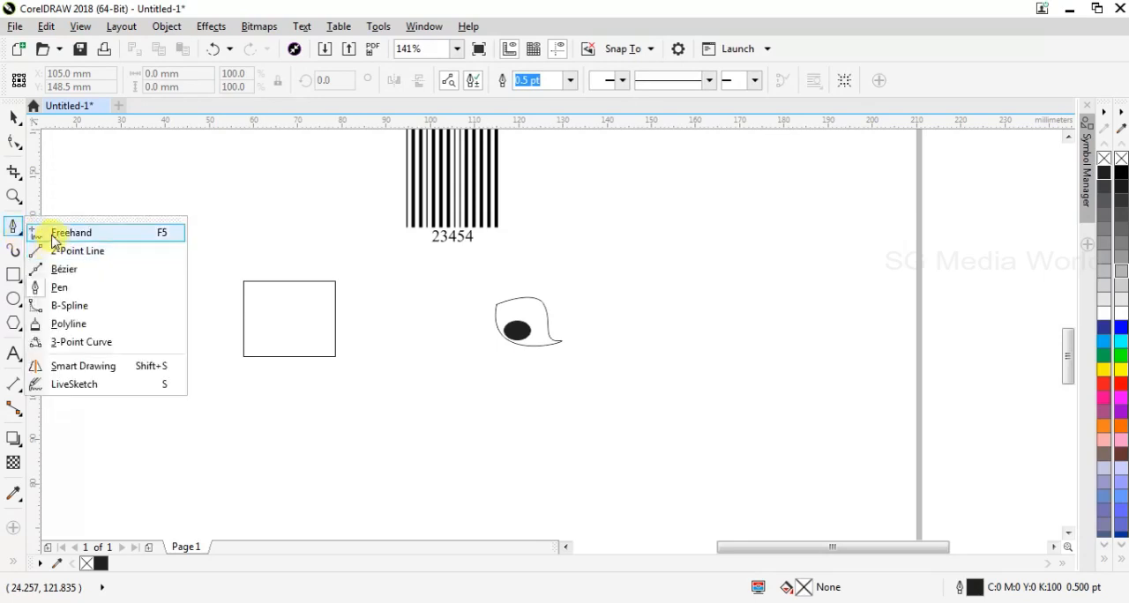
click(55, 234)
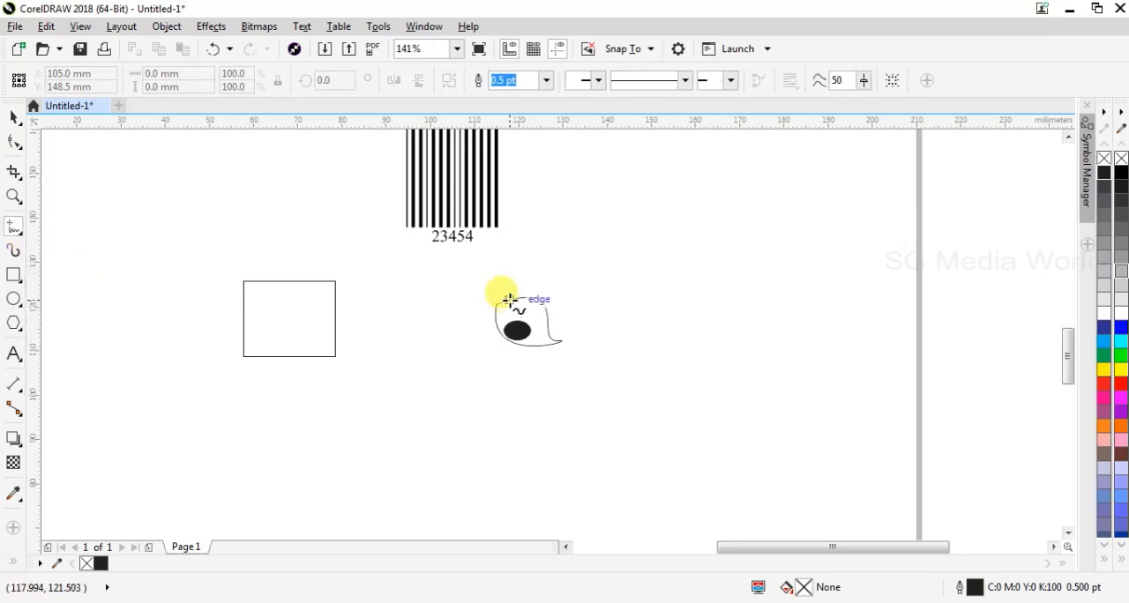
click(510, 300)
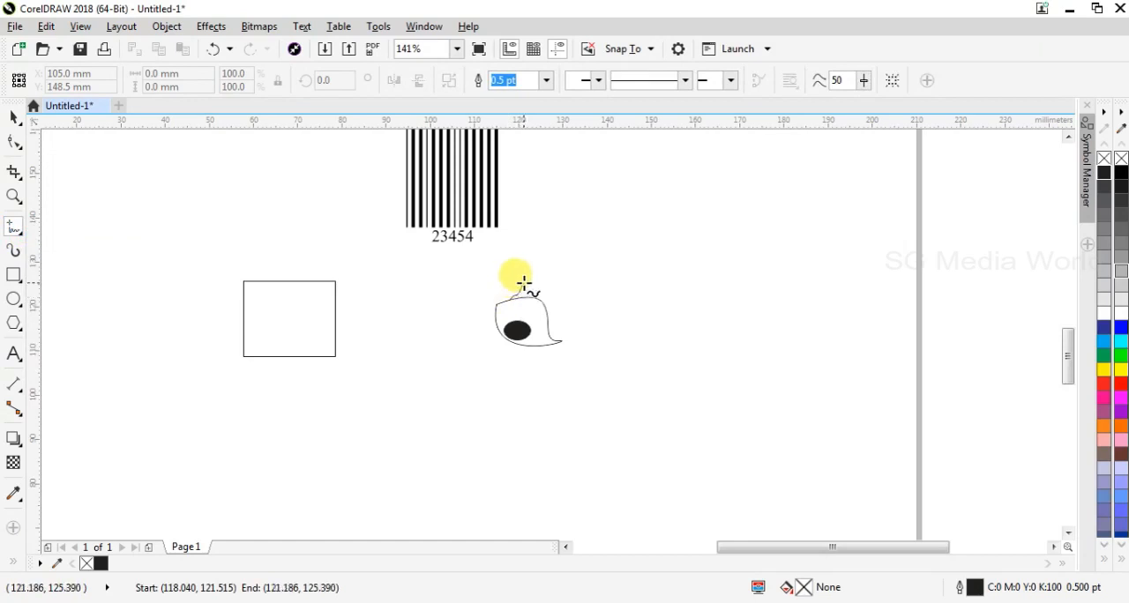
click(524, 284)
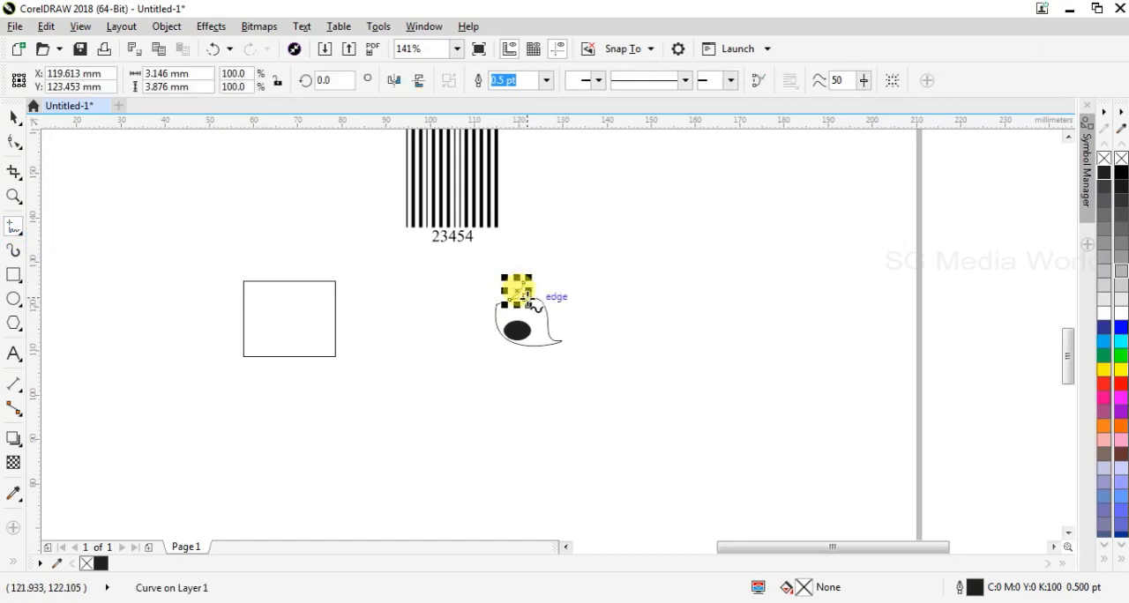
click(525, 292)
click(536, 286)
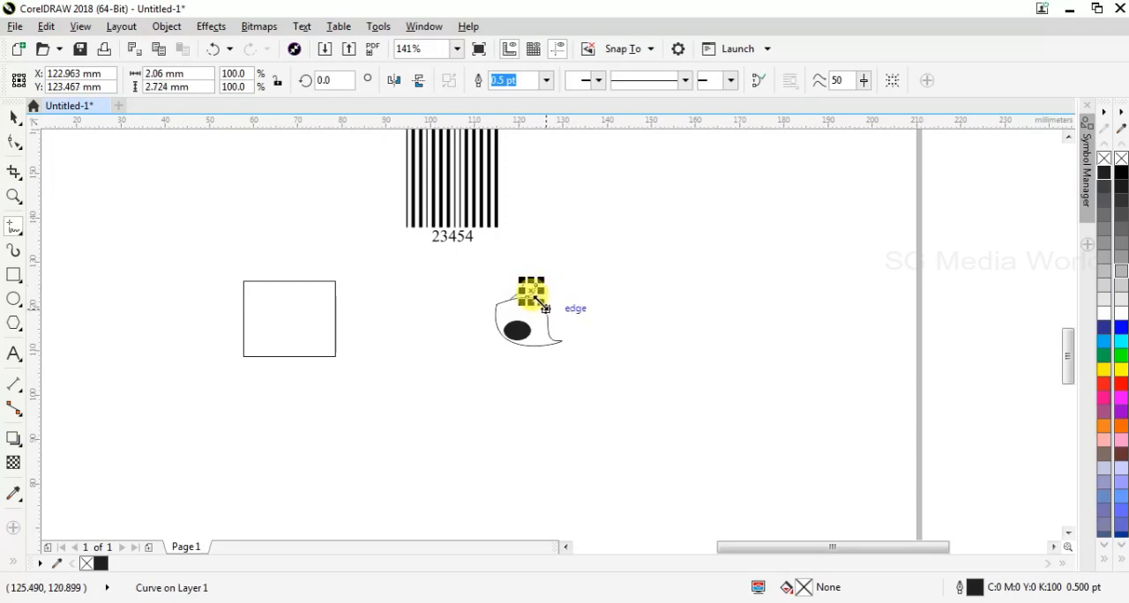
drag(538, 298, 549, 287)
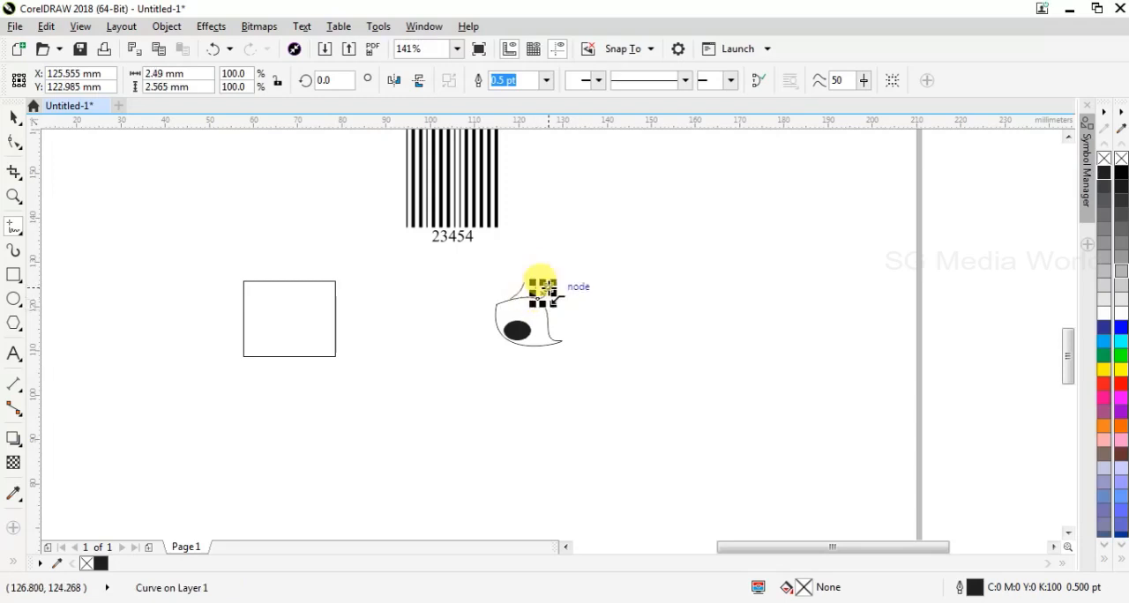
click(549, 287)
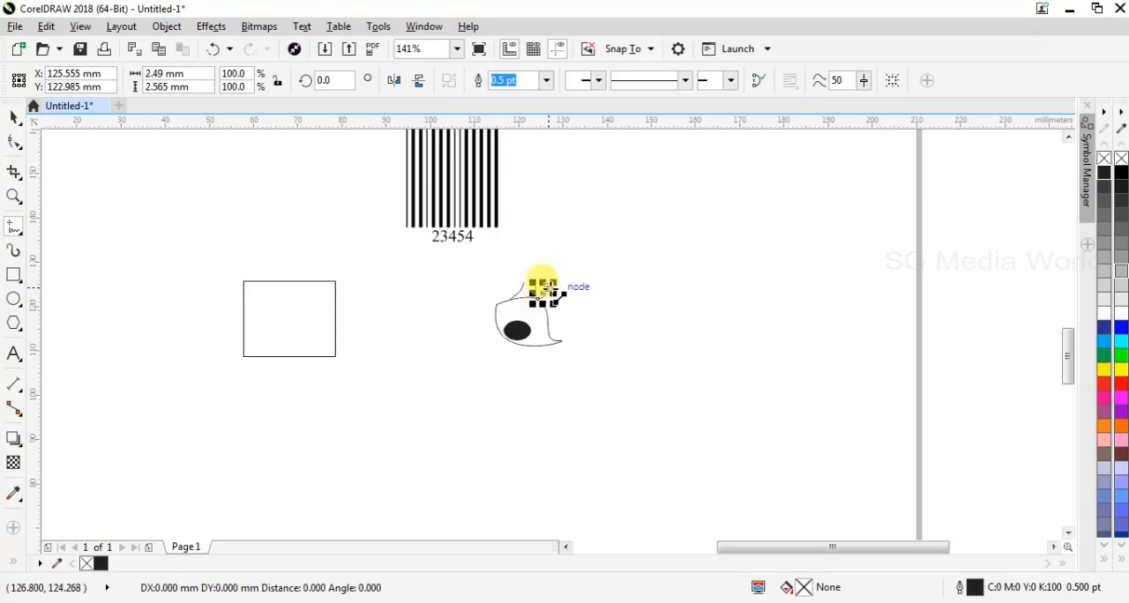
click(548, 287)
click(542, 301)
click(543, 300)
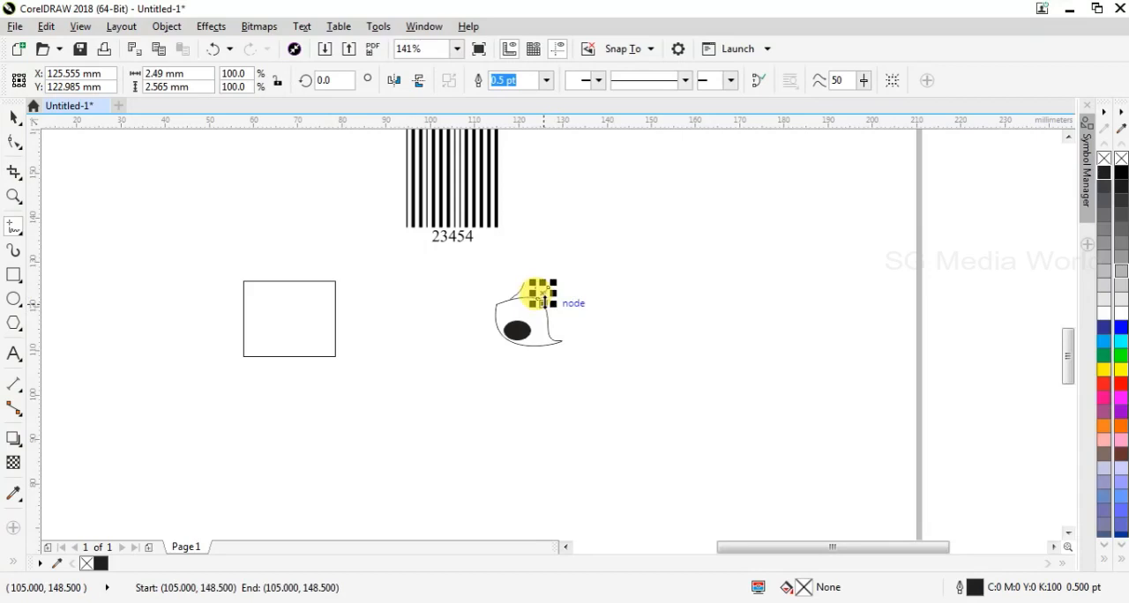
click(546, 307)
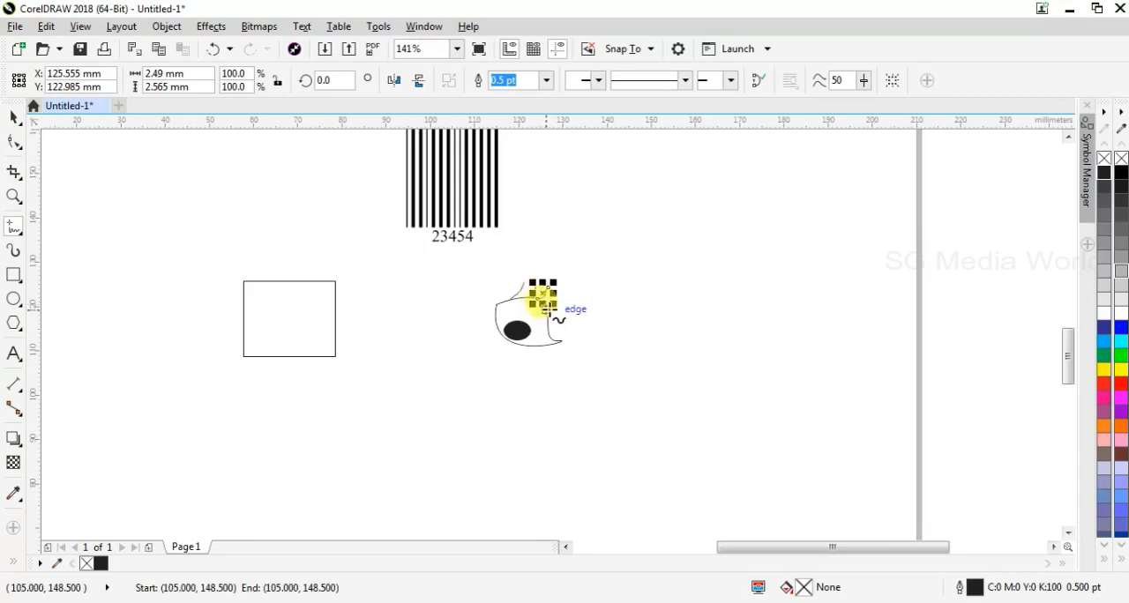
drag(546, 309, 557, 291)
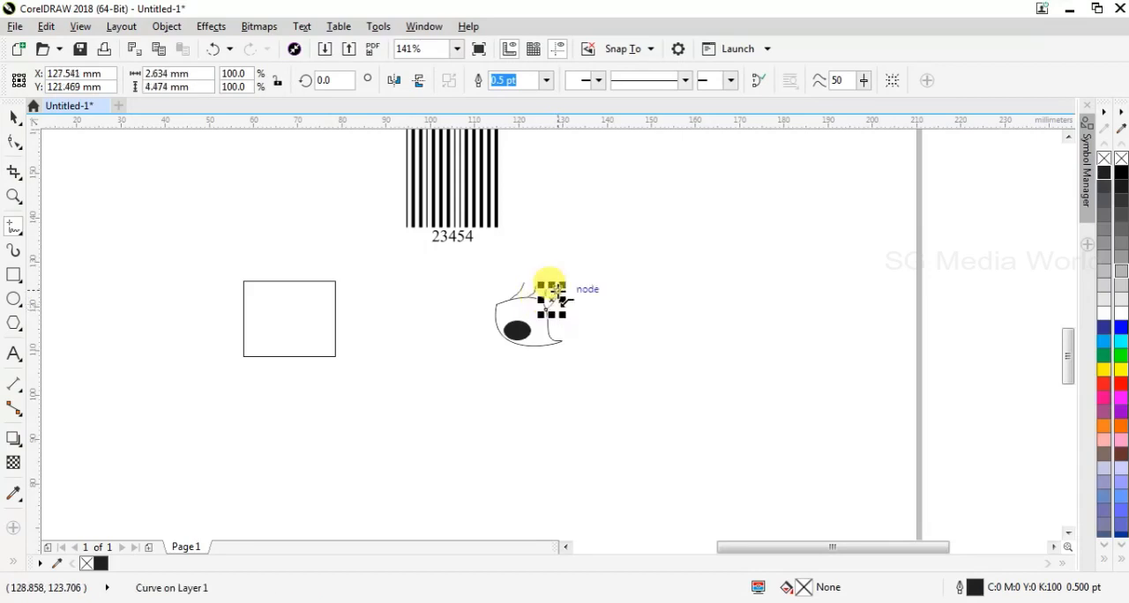
click(555, 298)
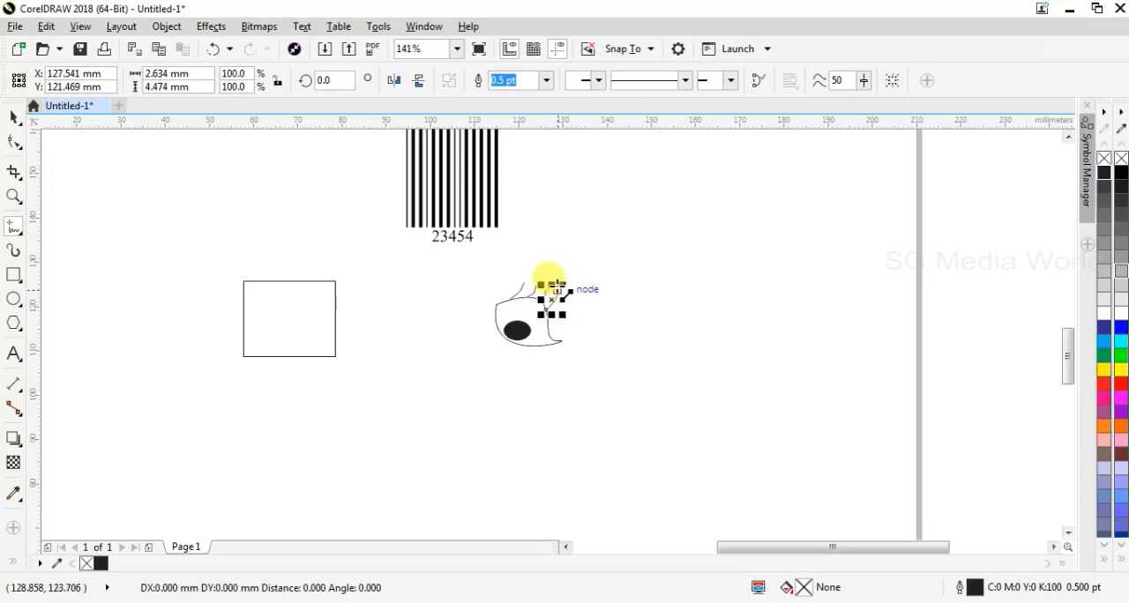
click(551, 287)
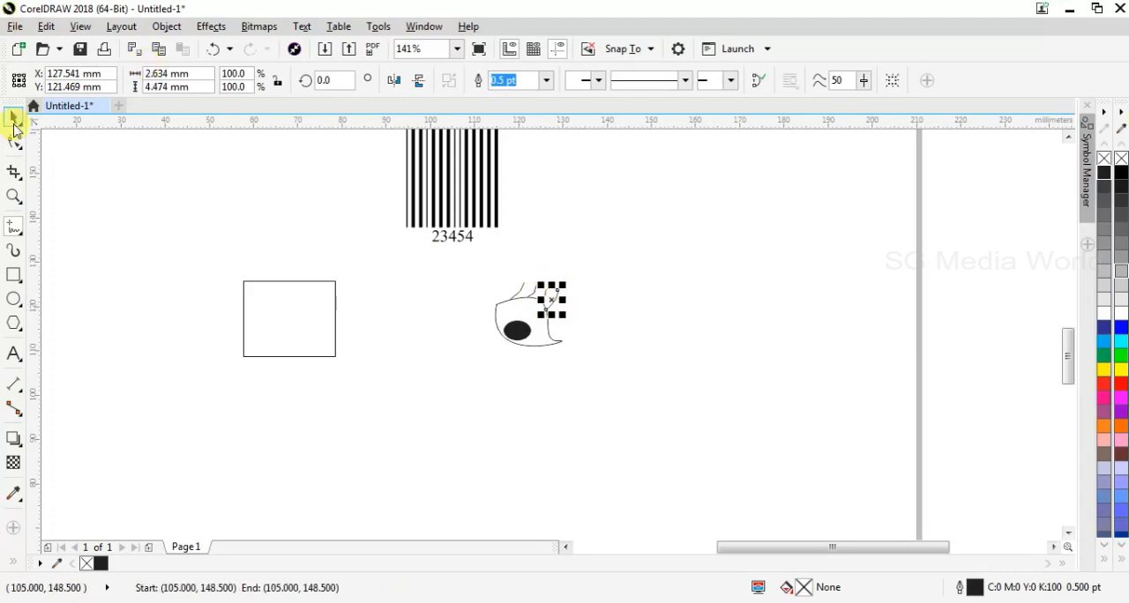
Turn the eye outline, pupil and four eyelashes together into a new symbol named eye
click(14, 120)
click(478, 293)
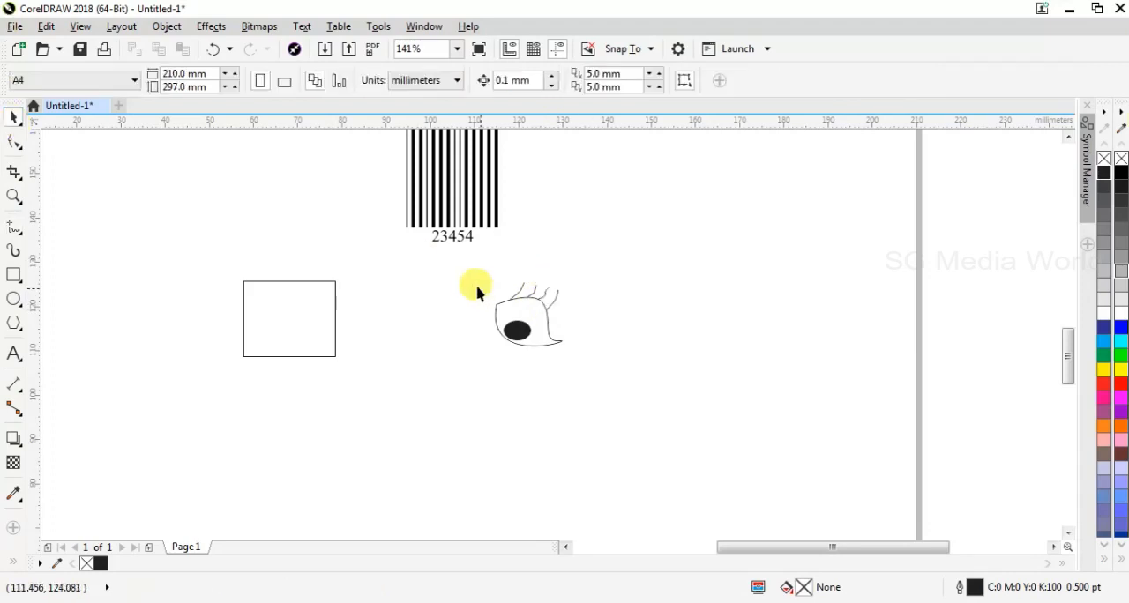
drag(484, 272, 628, 408)
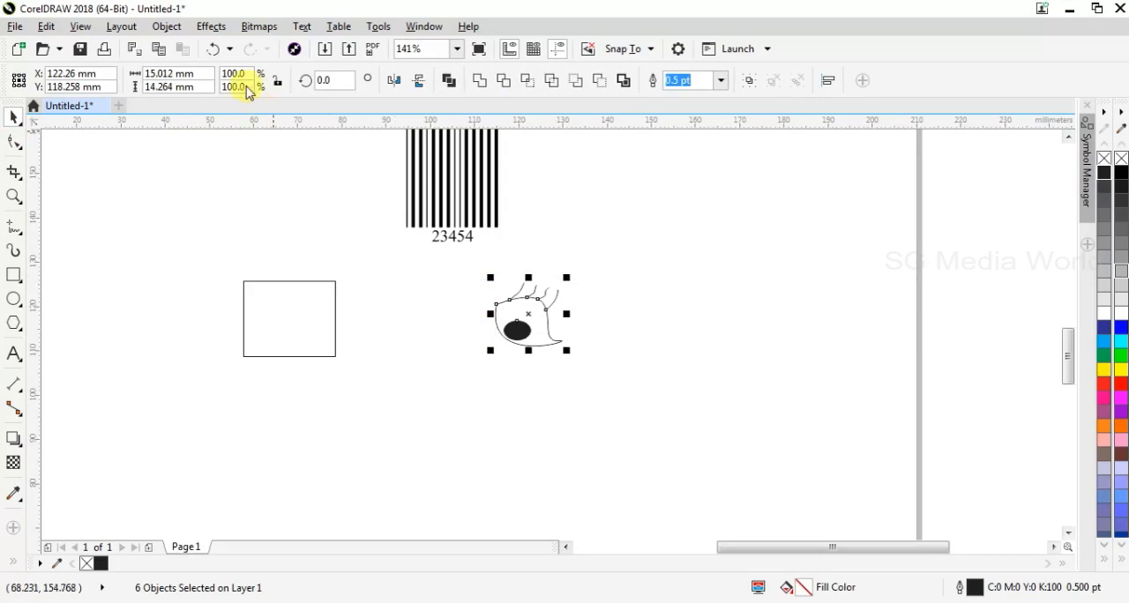
click(180, 33)
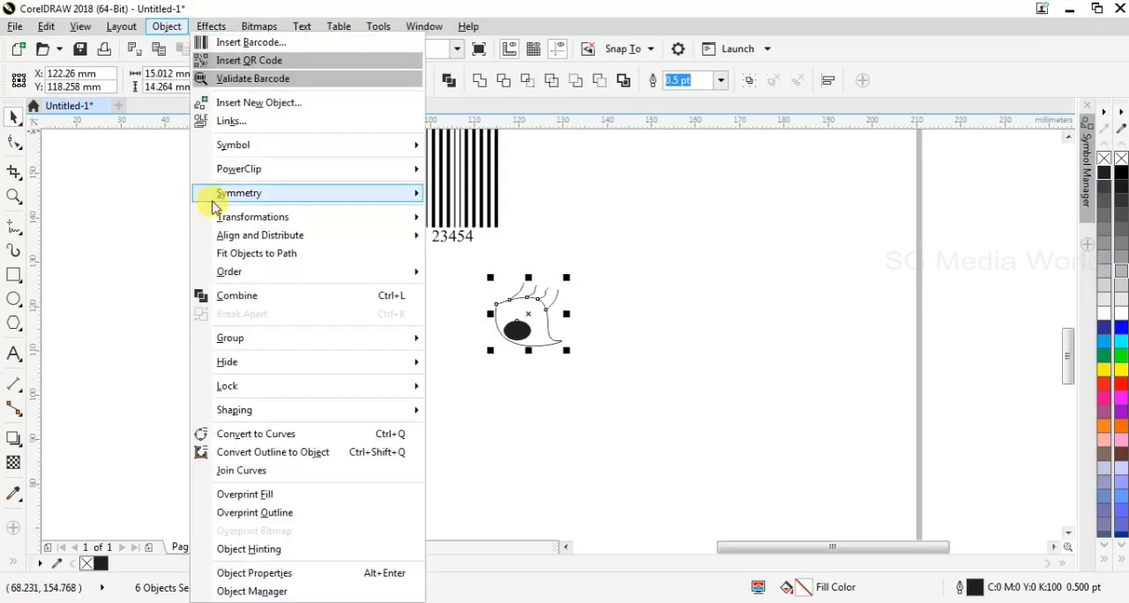
mouse_move(265, 150)
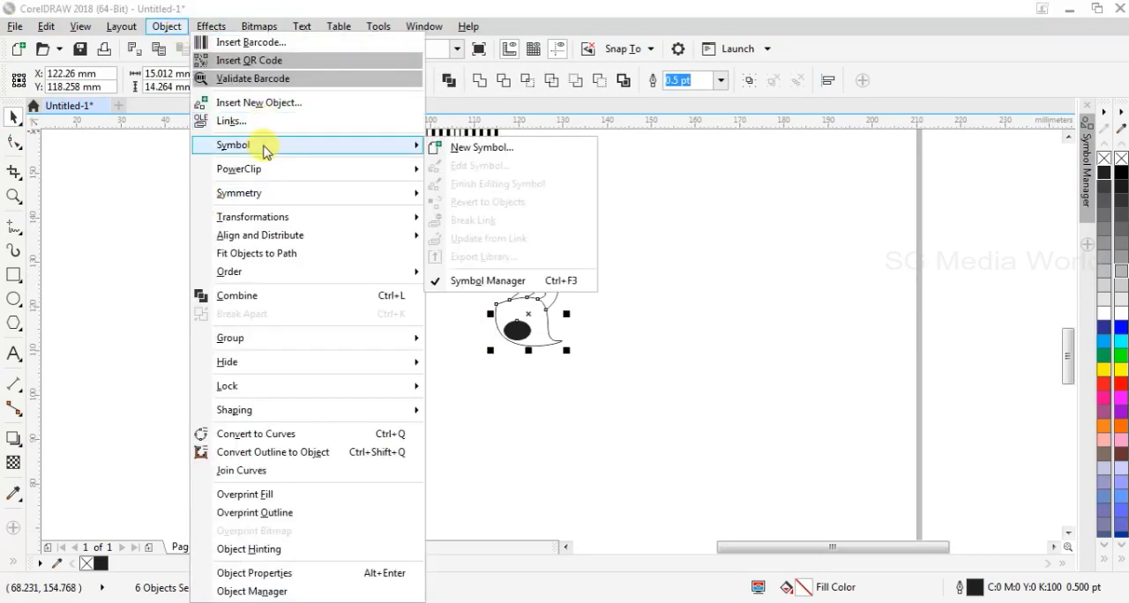
click(480, 150)
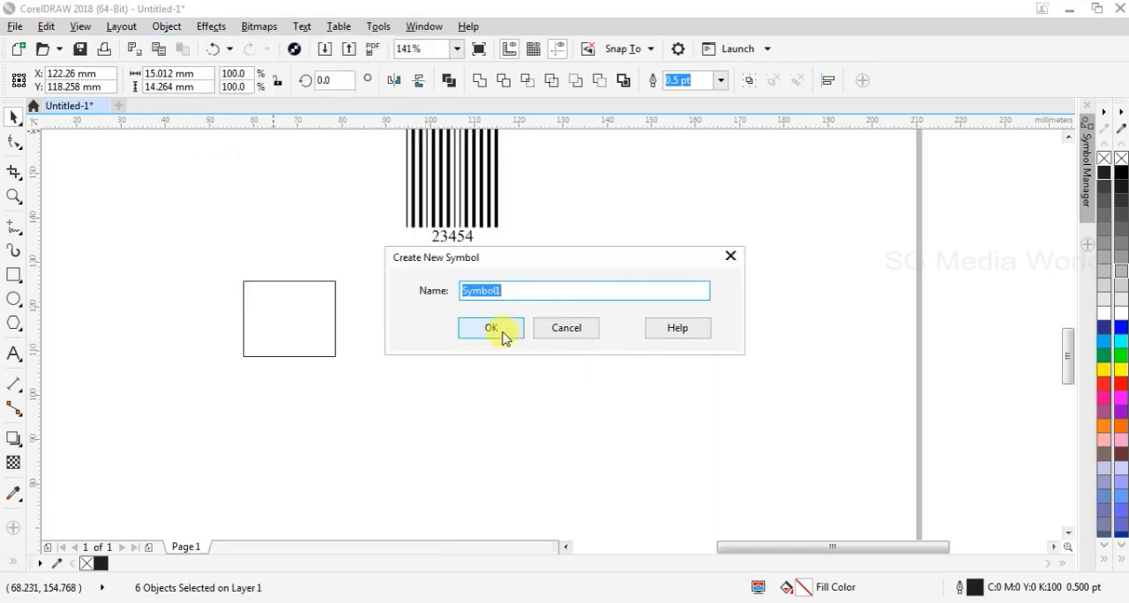
text(eye)
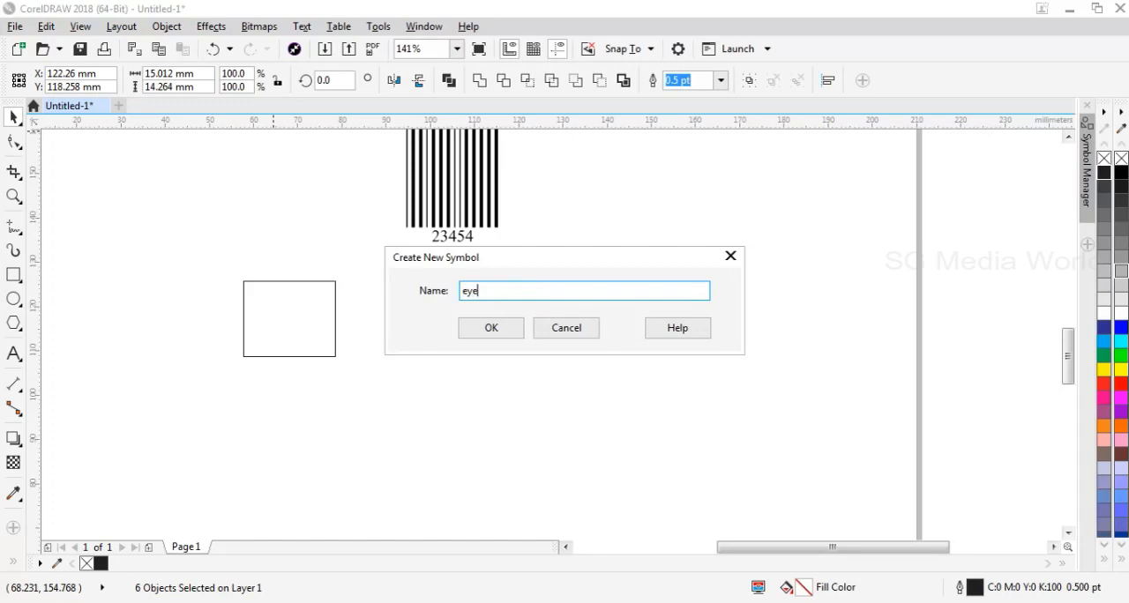
click(491, 332)
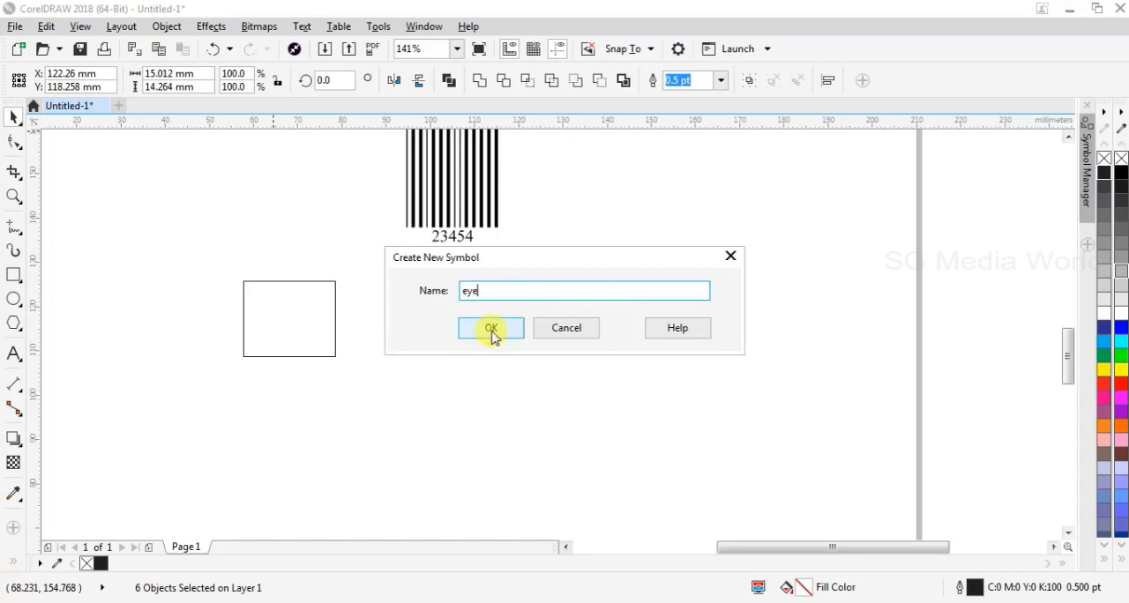
text(ye)
click(491, 332)
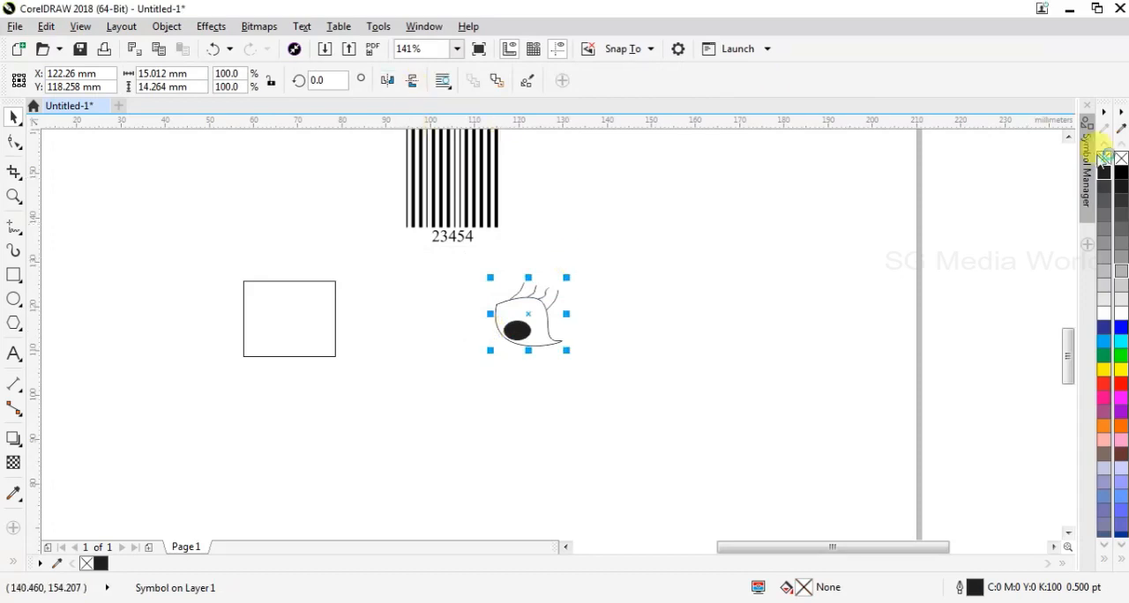
Move the rectangle into the empty area to the right of the eye and place an eye symbol instance from the Symbol Manager inside it
click(1087, 168)
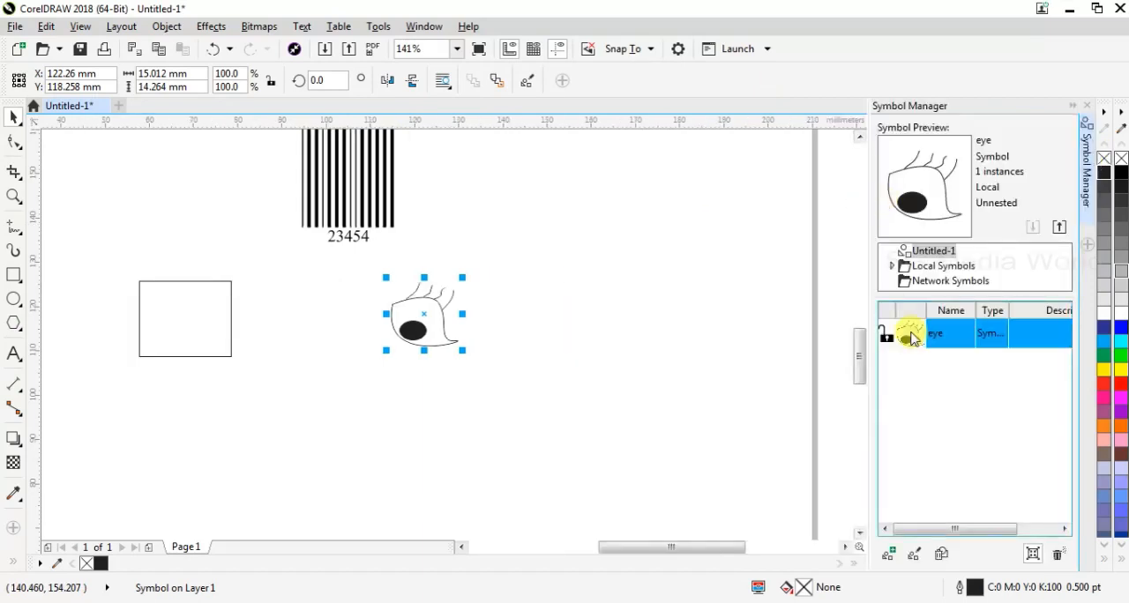
click(192, 299)
drag(193, 299, 635, 272)
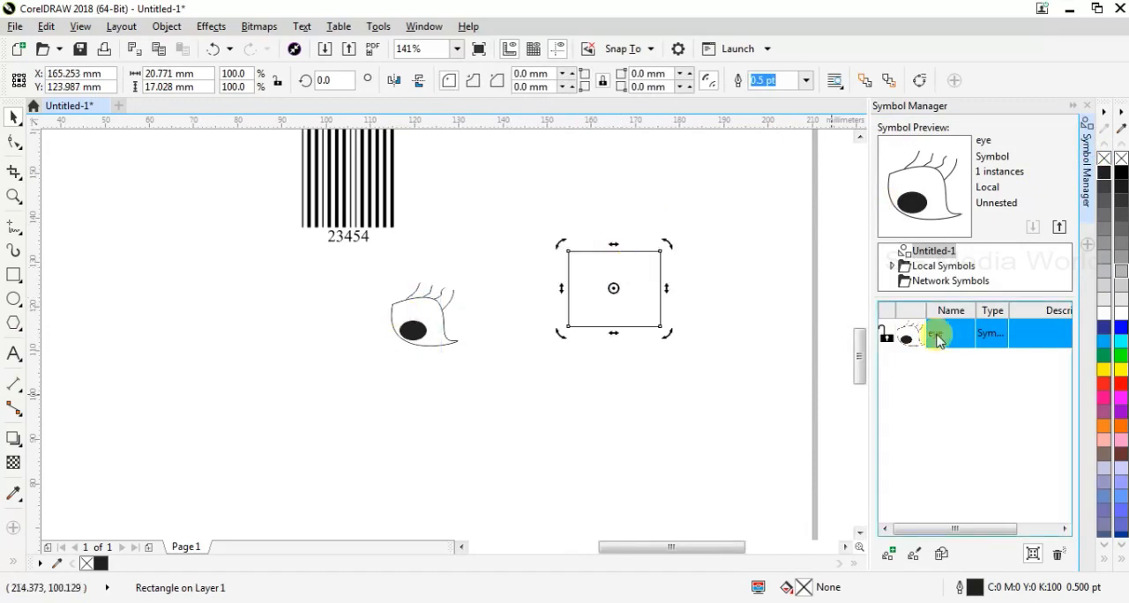
drag(914, 340, 614, 285)
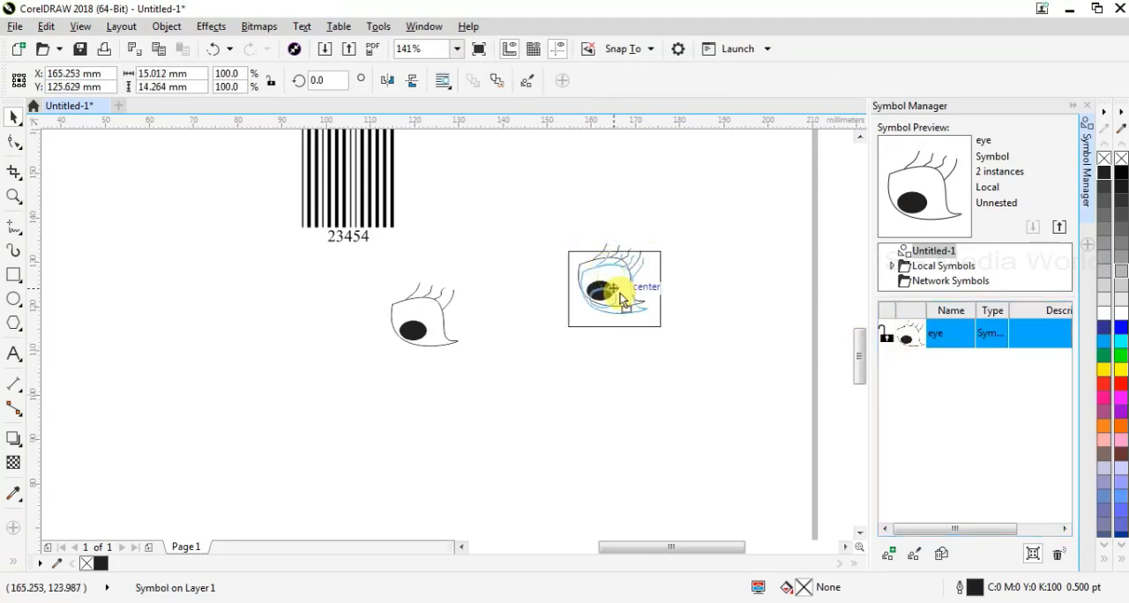
Rotate the eye inside the rectangle to about 55 degrees and place a horizontally mirrored copy of it just left of the rectangle
click(613, 297)
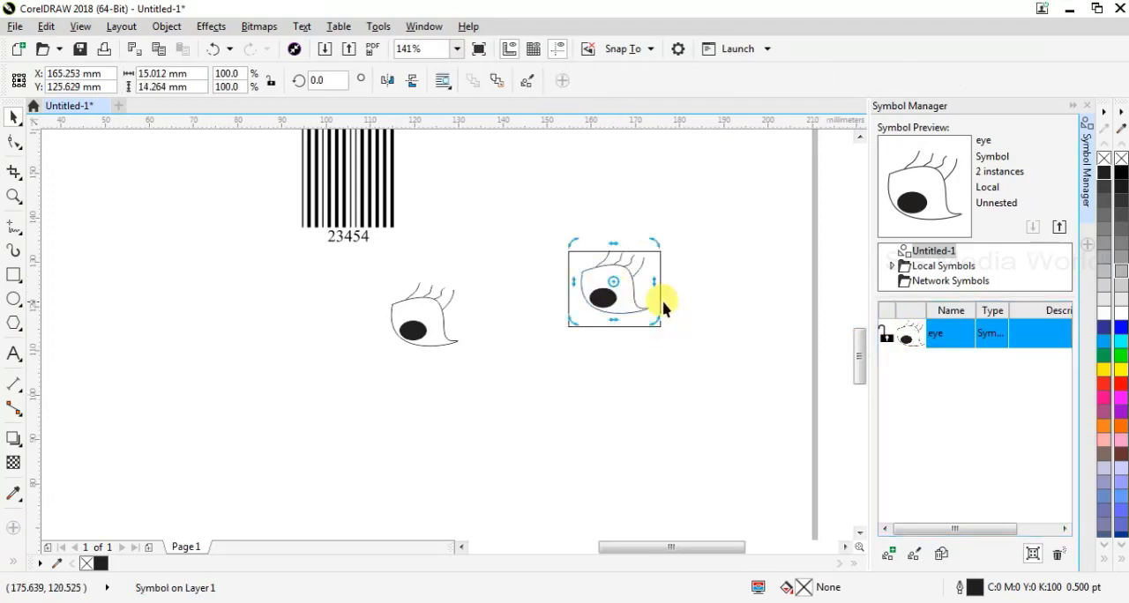
drag(655, 319, 651, 275)
drag(663, 321, 519, 303)
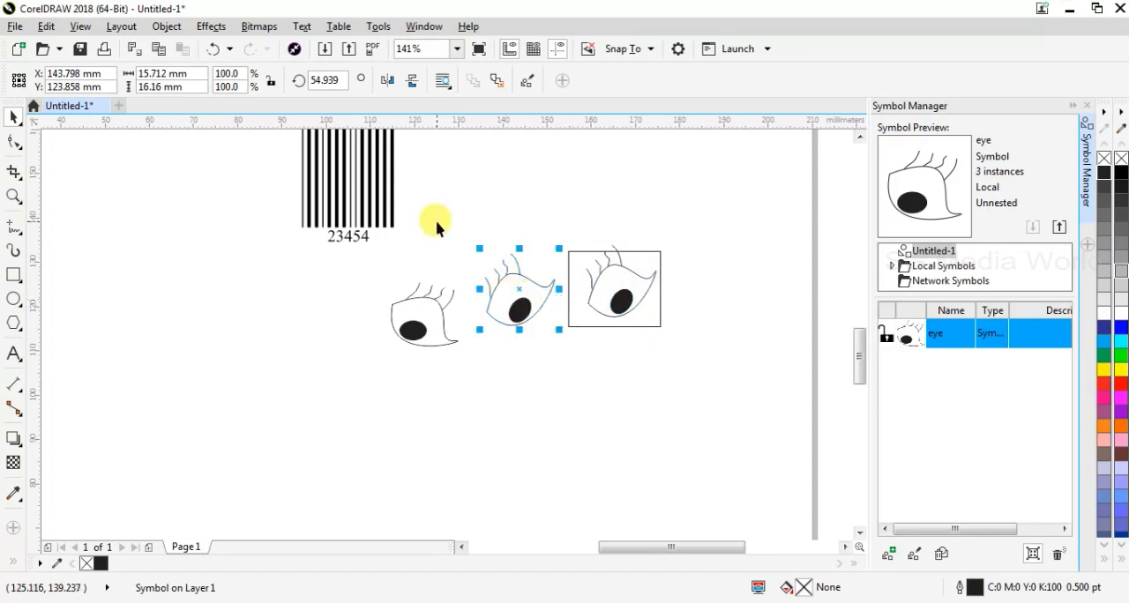
click(389, 81)
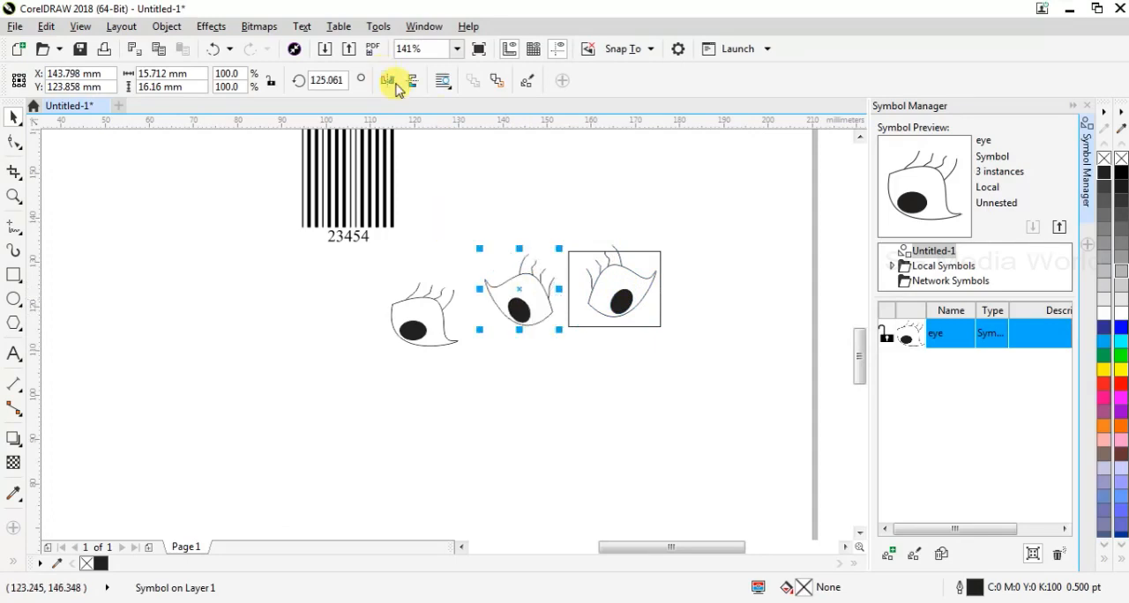
Move the unrotated eye away from the mirrored copy to about X 110 mm, Y 117 mm, below the barcode
drag(589, 416, 376, 323)
click(431, 318)
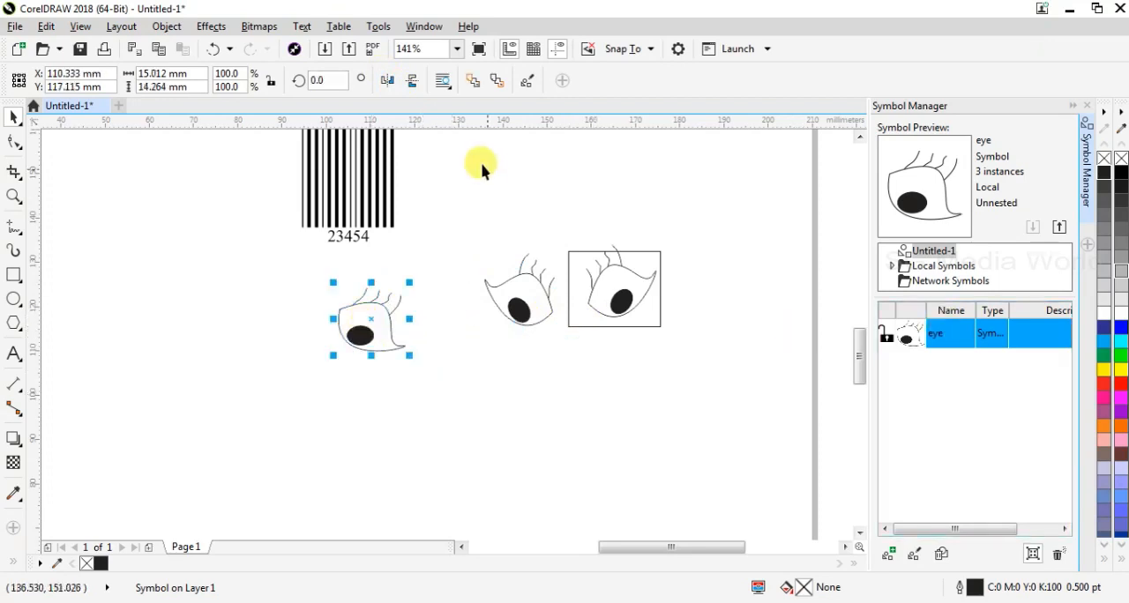
click(587, 280)
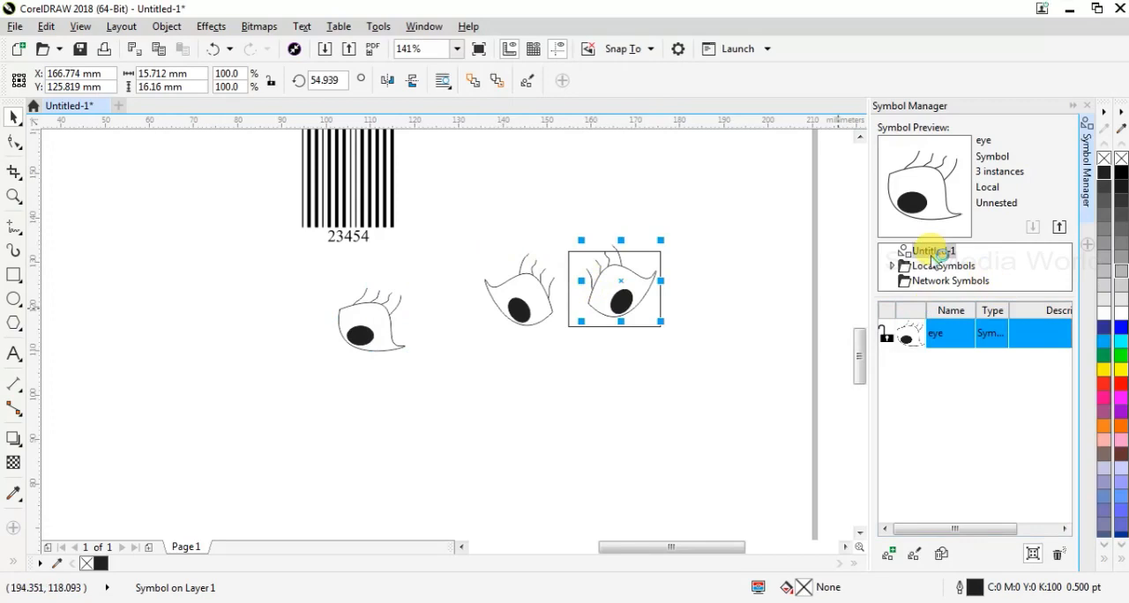
Place the bird symbol from the local symbol library bird.csl on the page below the unrotated eye, centred near X 108 mm, Y 92 mm
click(895, 264)
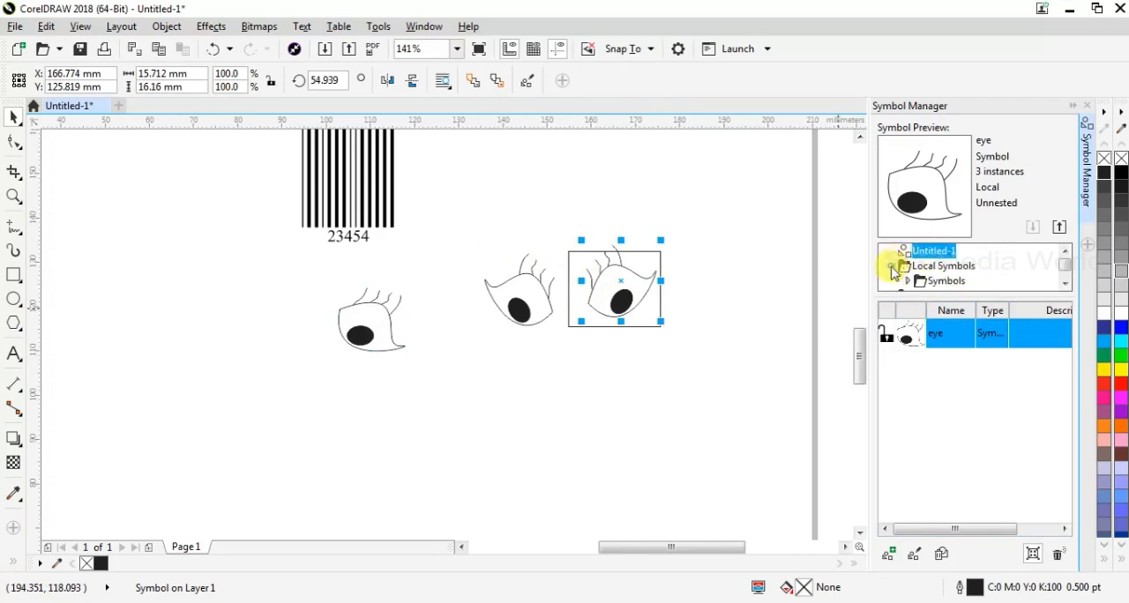
click(907, 281)
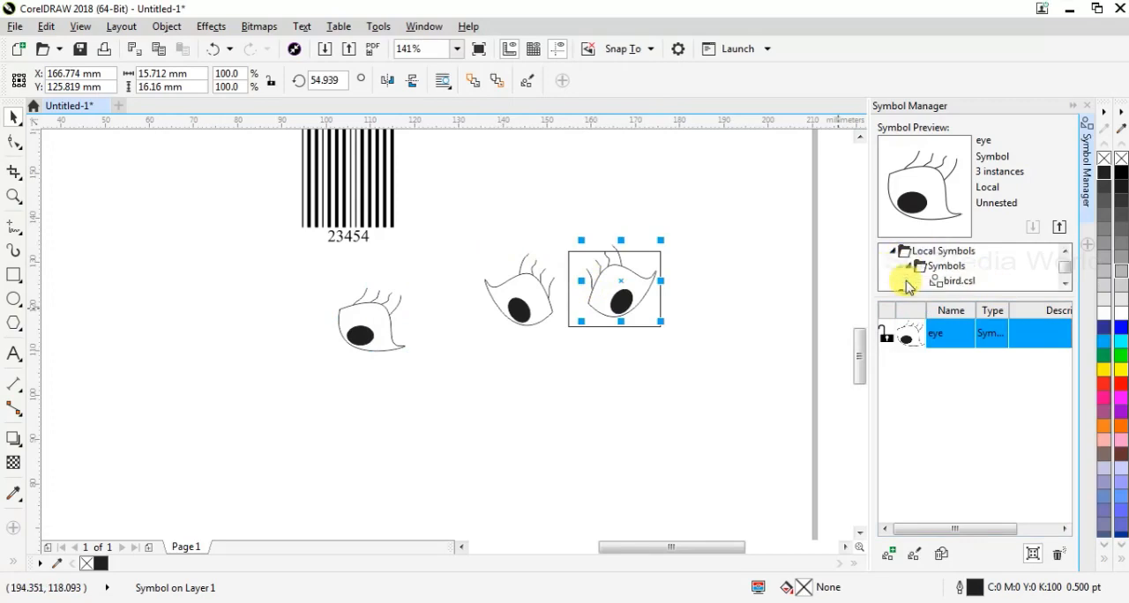
click(958, 283)
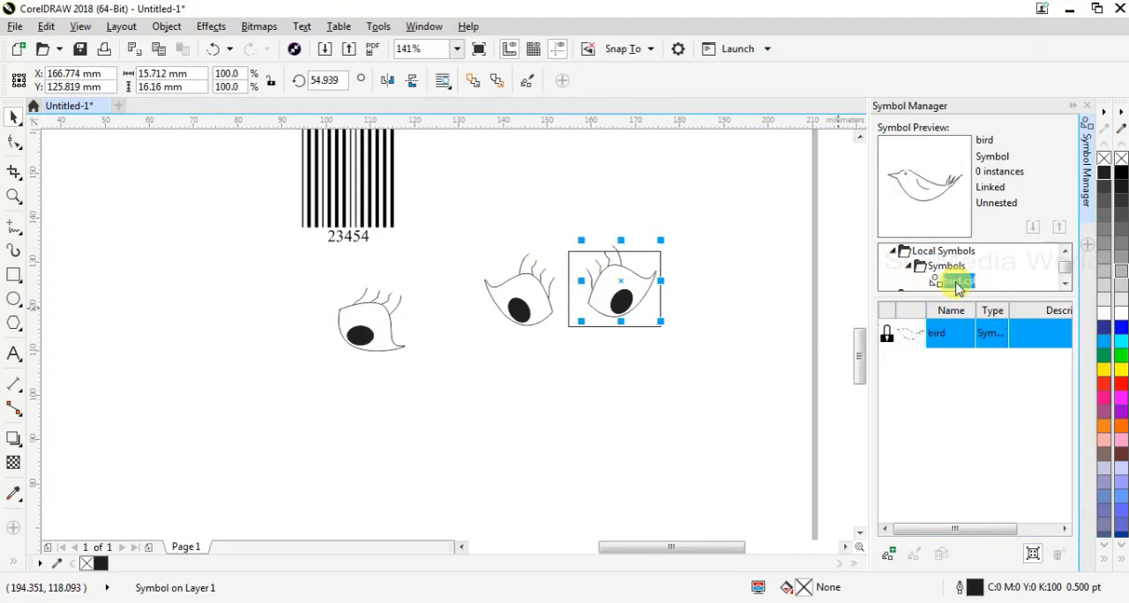
drag(913, 340, 763, 379)
drag(545, 415, 355, 434)
click(463, 341)
Rotate the bird symbol counterclockwise to about 26 degrees and deselect it
click(404, 427)
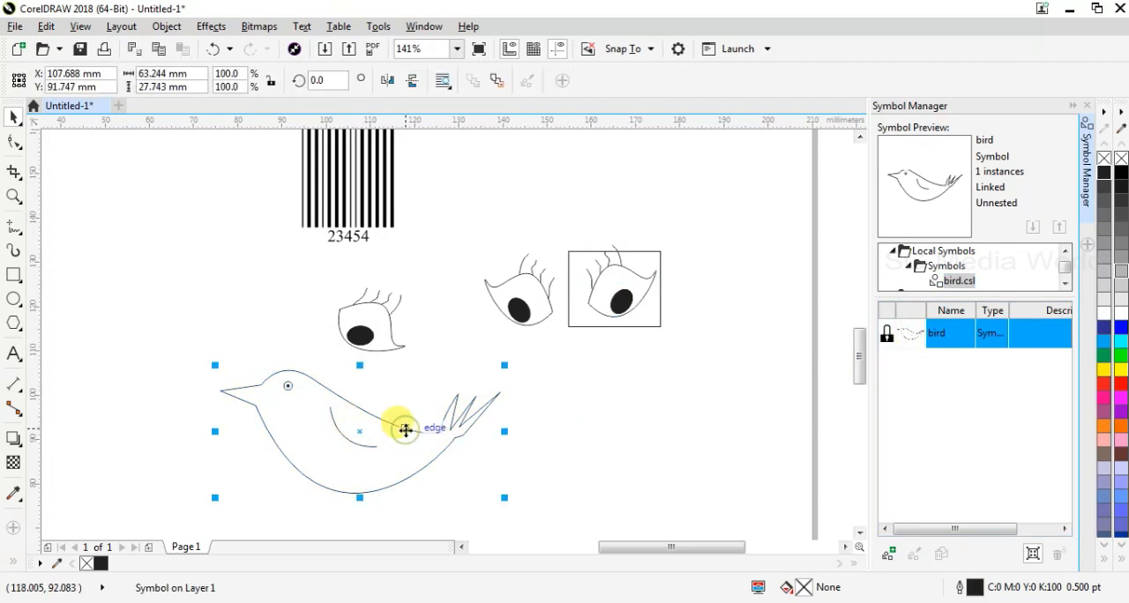
click(405, 427)
drag(503, 363, 478, 292)
click(524, 441)
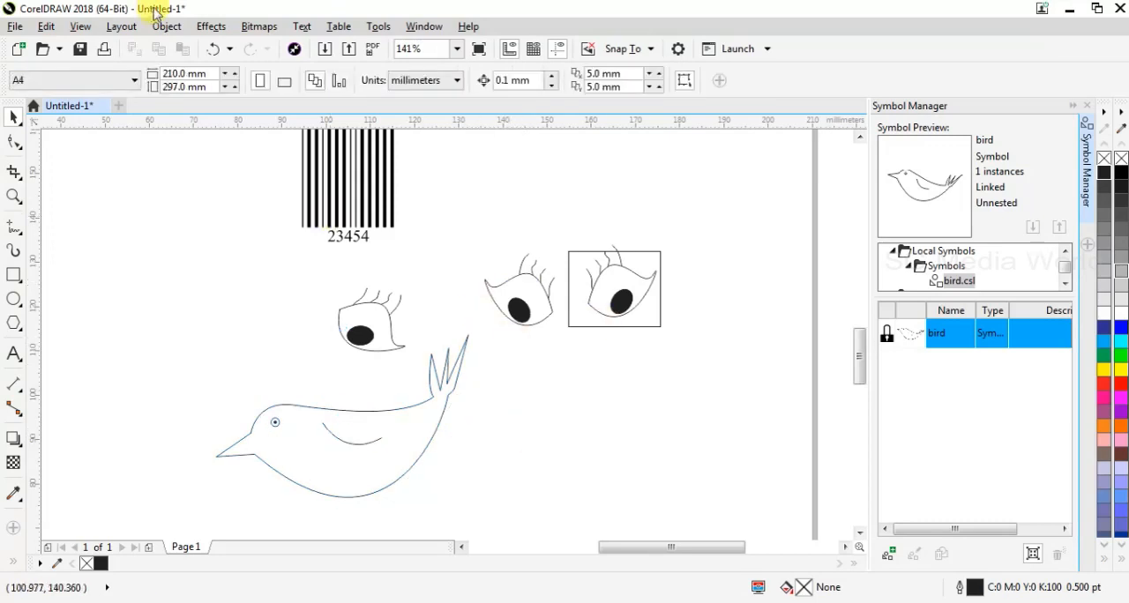
Examine which Symbol commands are offered with nothing selected and with the bird symbol selected
click(167, 27)
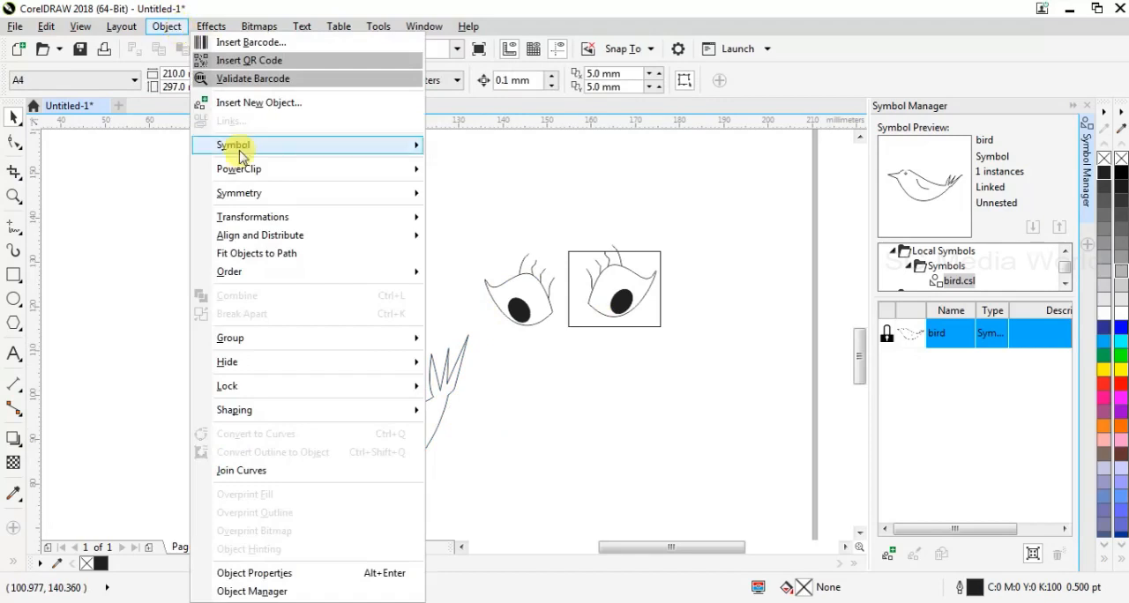
mouse_move(240, 157)
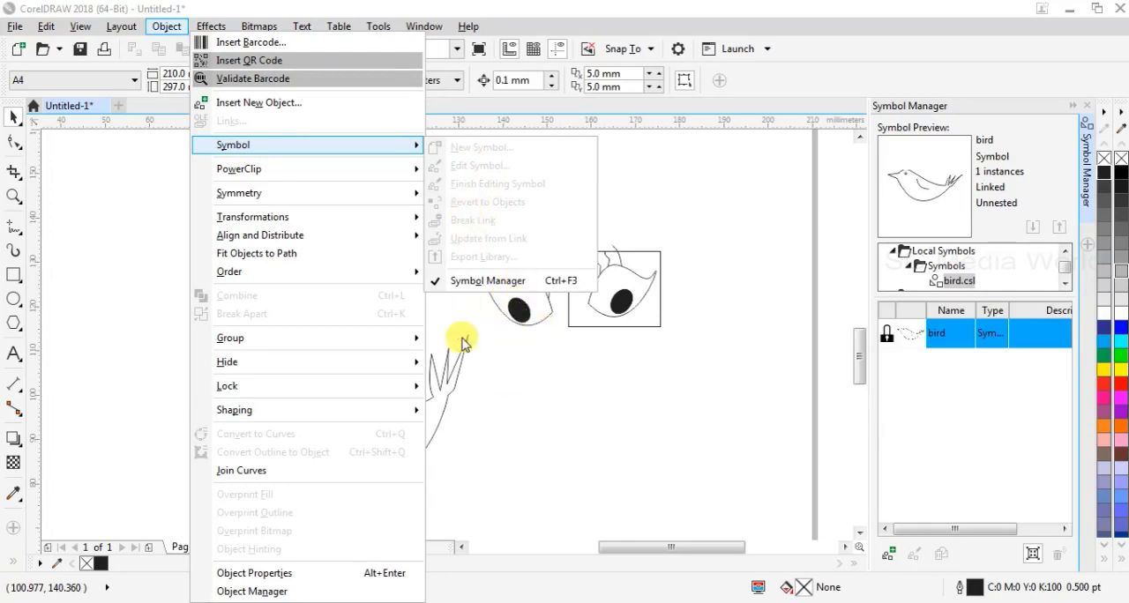
click(454, 370)
click(454, 369)
click(454, 369)
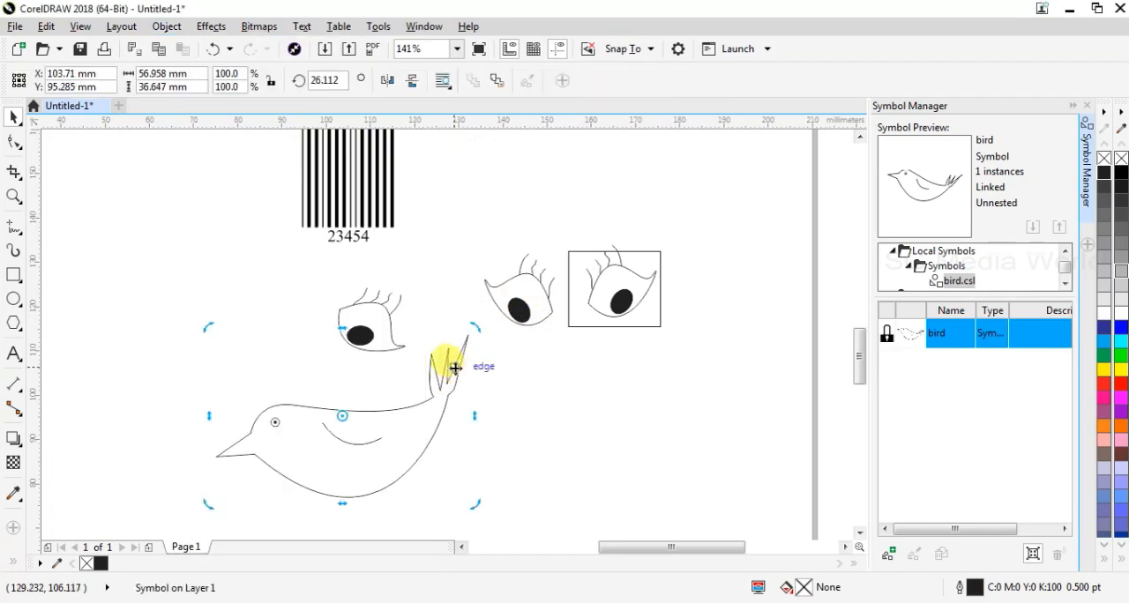
click(165, 25)
mouse_move(280, 175)
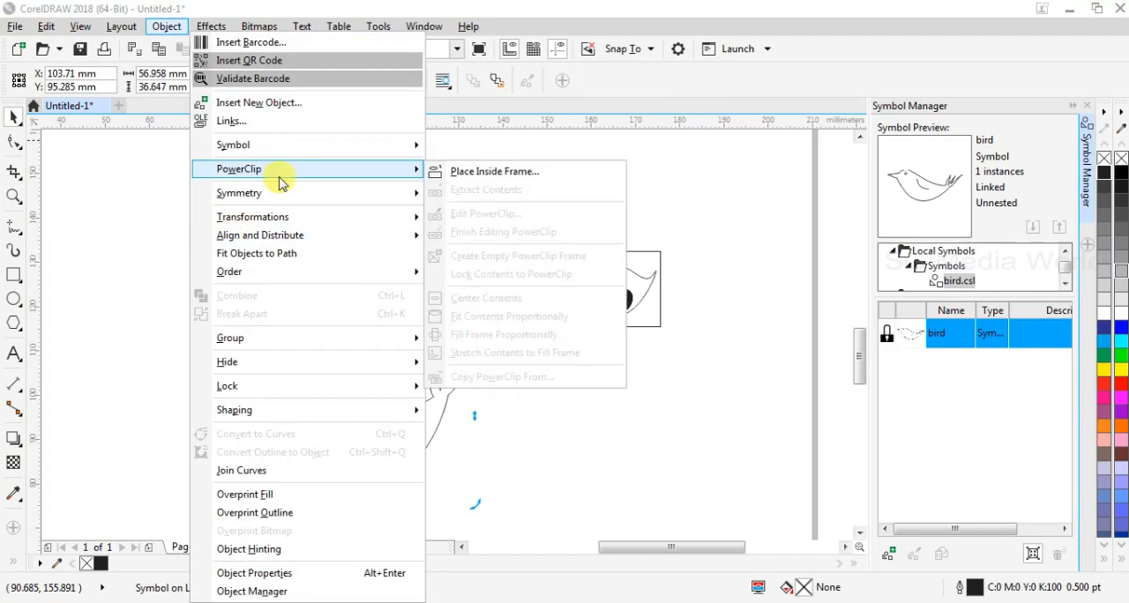
mouse_move(280, 151)
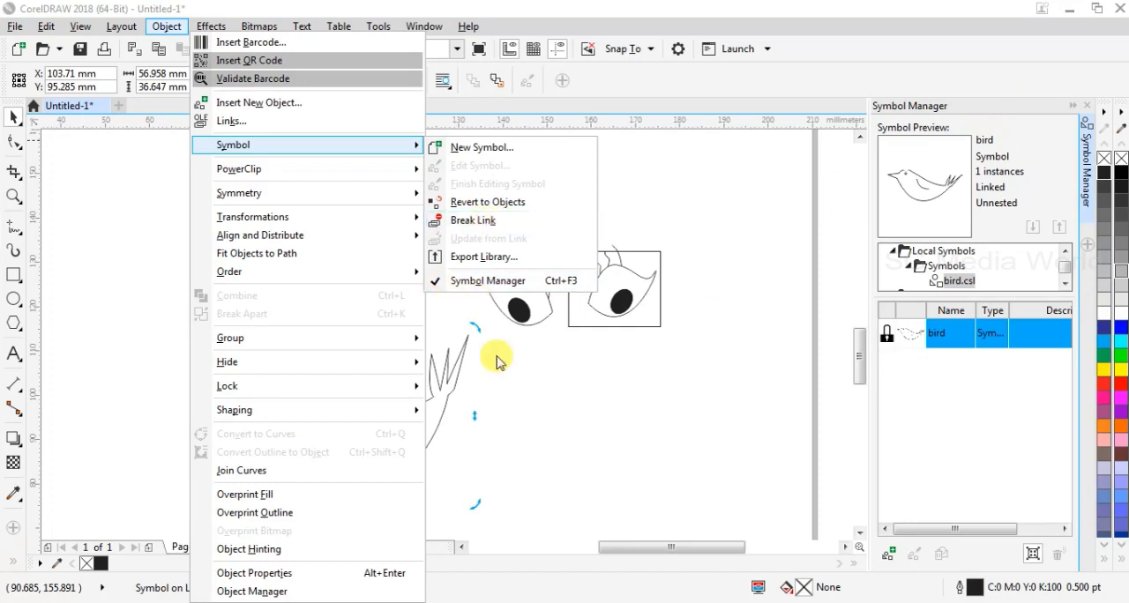
click(461, 368)
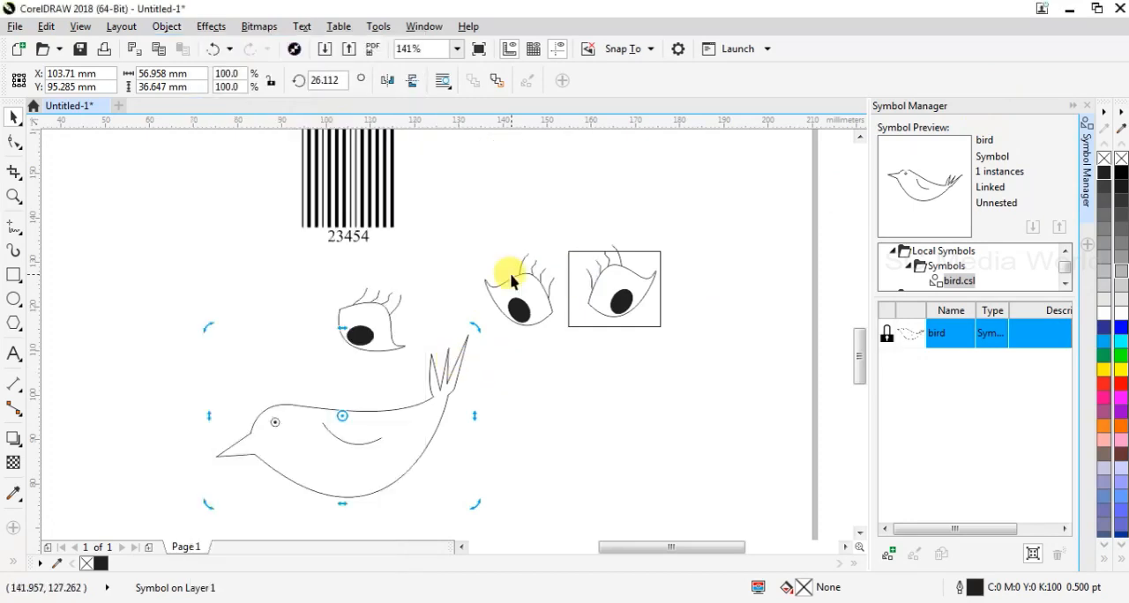